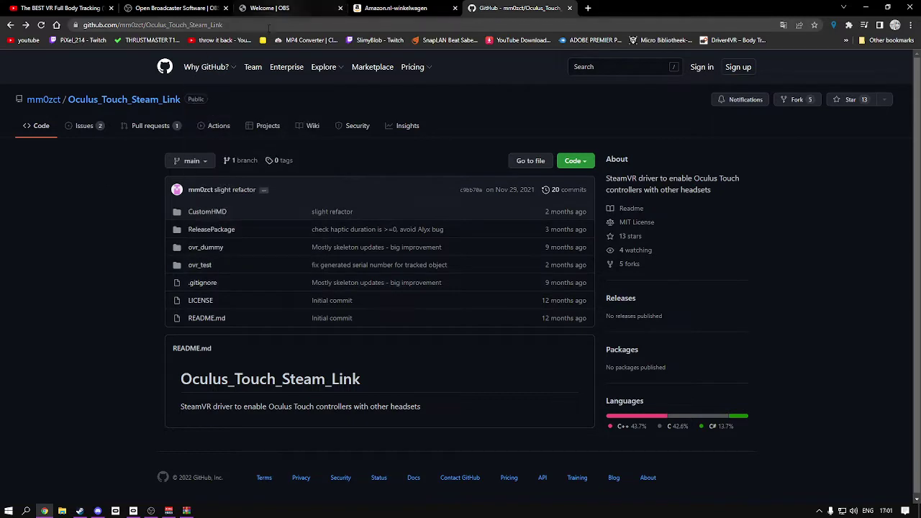
Download the Oculus_Touch_Steam_Link repository as a ZIP, then switch to WinRAR and select OculusTouchLink in the archive's ReleasePackage folder.
click(582, 164)
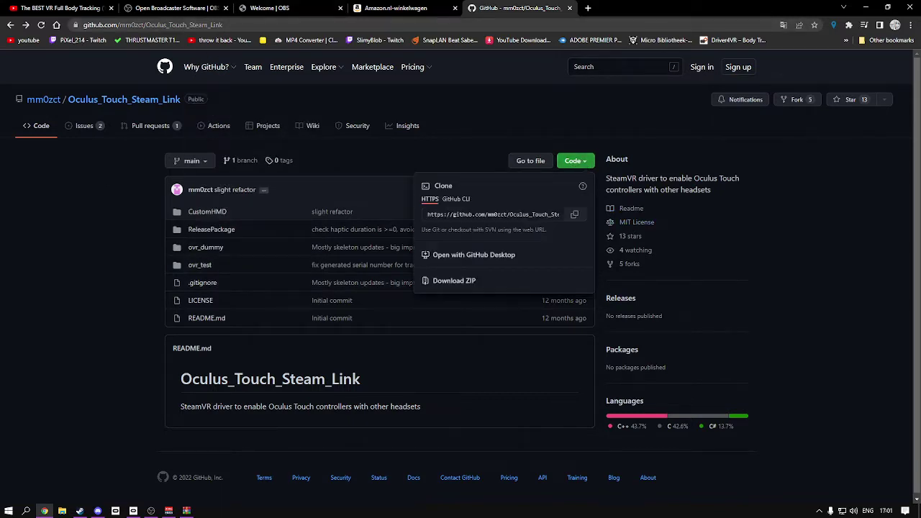
click(441, 285)
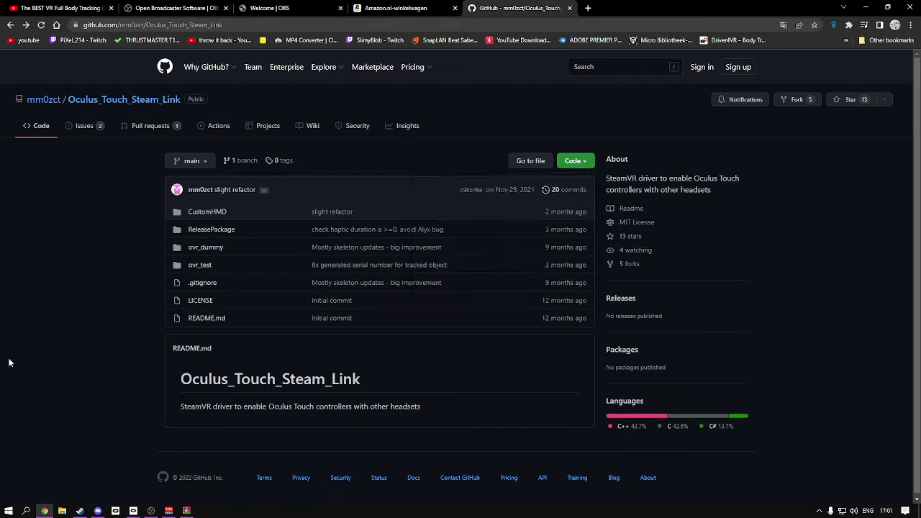
click(188, 511)
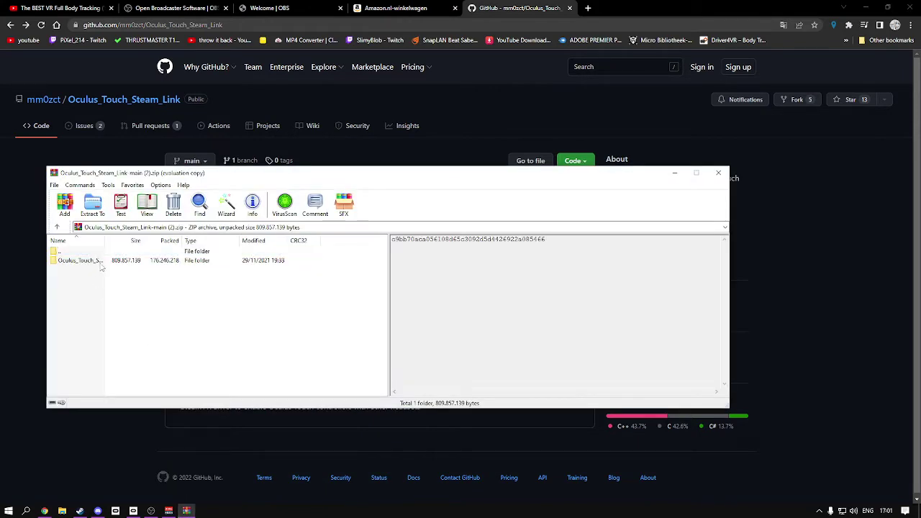
click(99, 263)
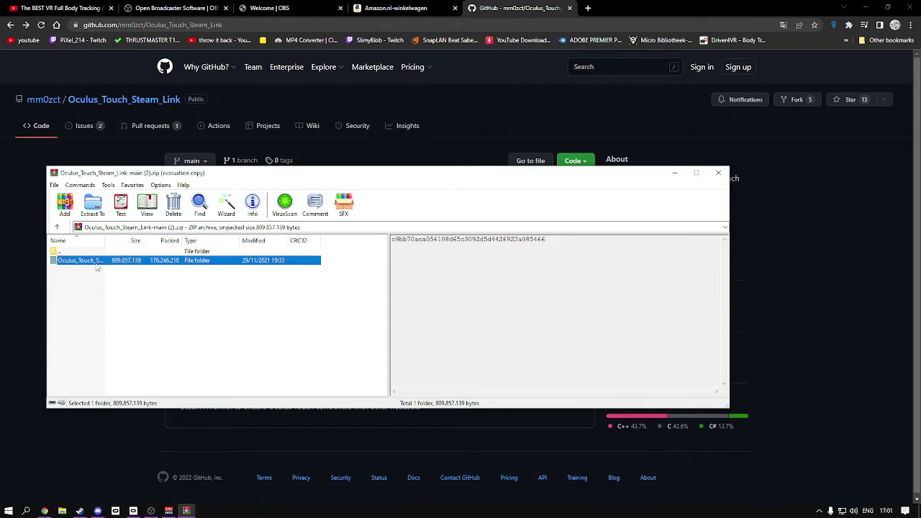
double_click(104, 263)
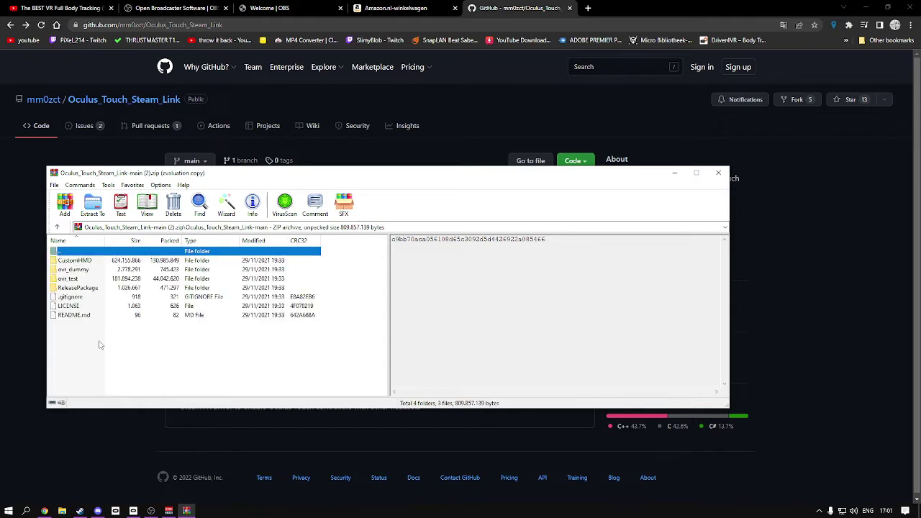
double_click(105, 288)
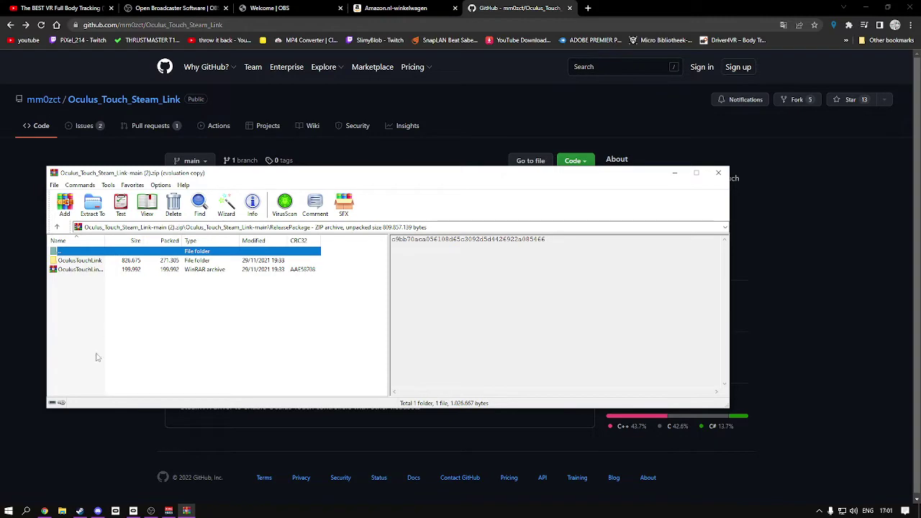
click(85, 262)
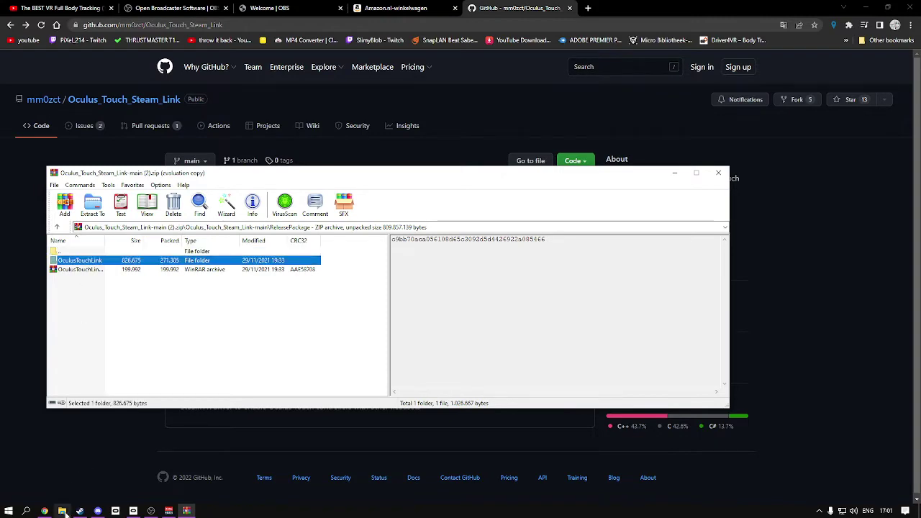
Switch to the Steam library and browse the local files of SteamVR.
click(78, 510)
click(103, 25)
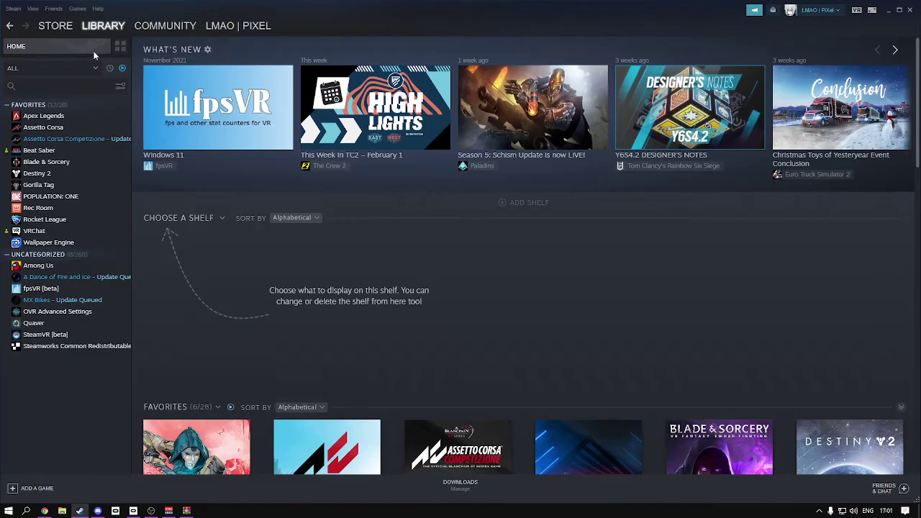
click(52, 71)
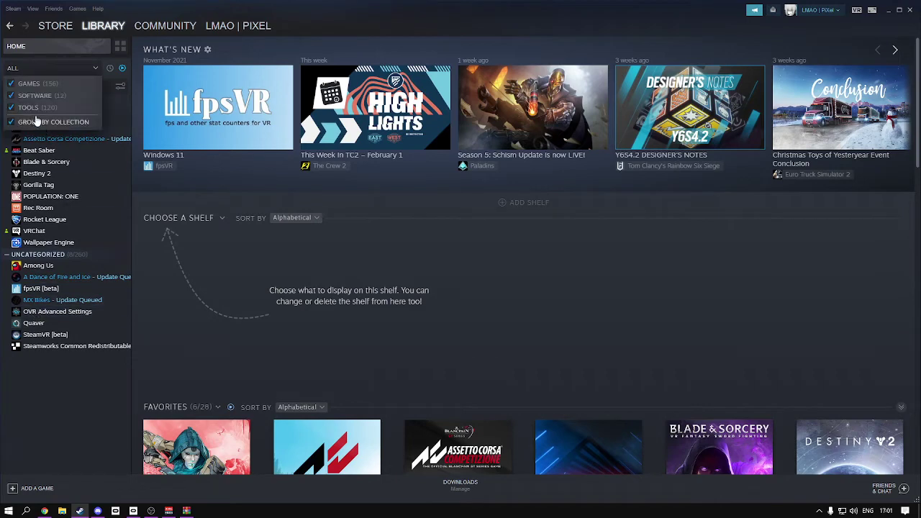
click(39, 334)
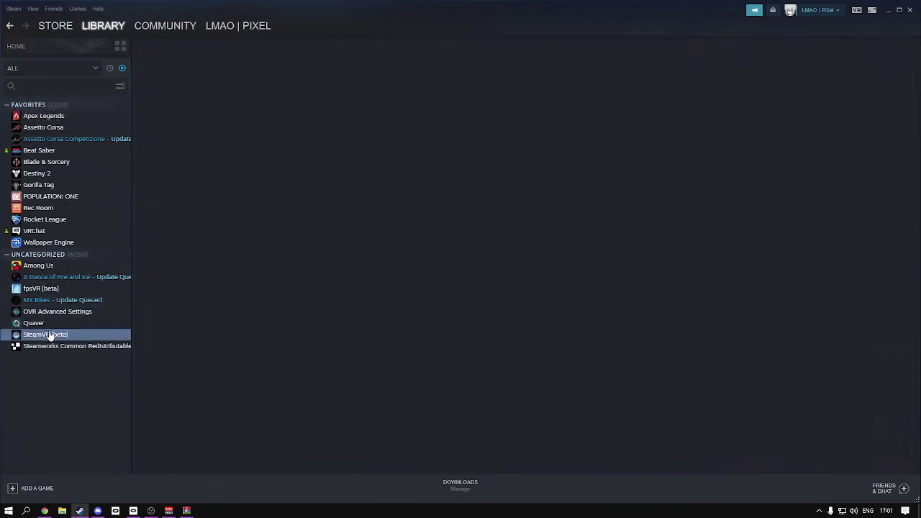
right_click(42, 337)
mouse_move(62, 389)
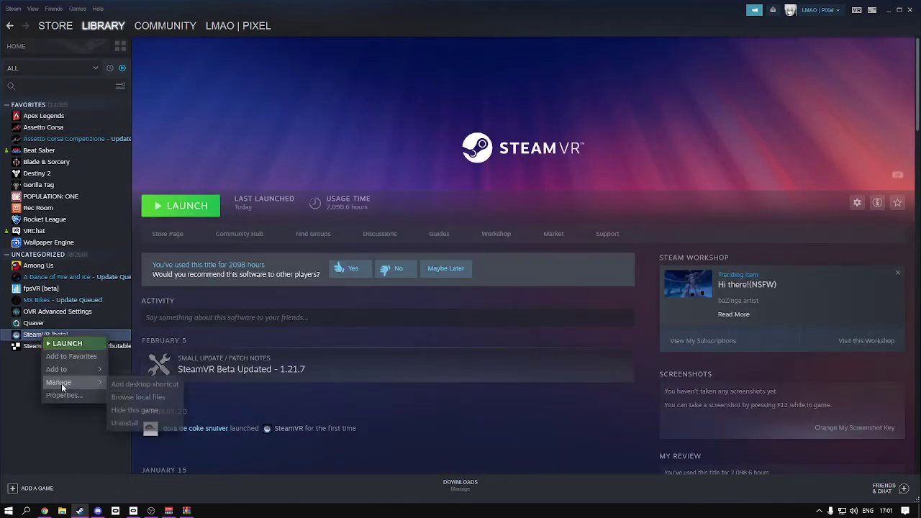
click(141, 395)
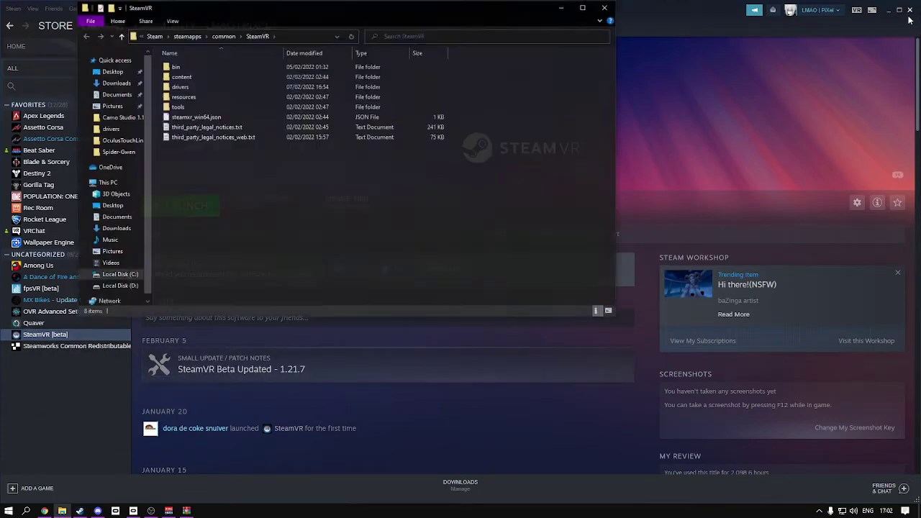
Close the Steam window and open the drivers folder inside the SteamVR directory.
click(907, 11)
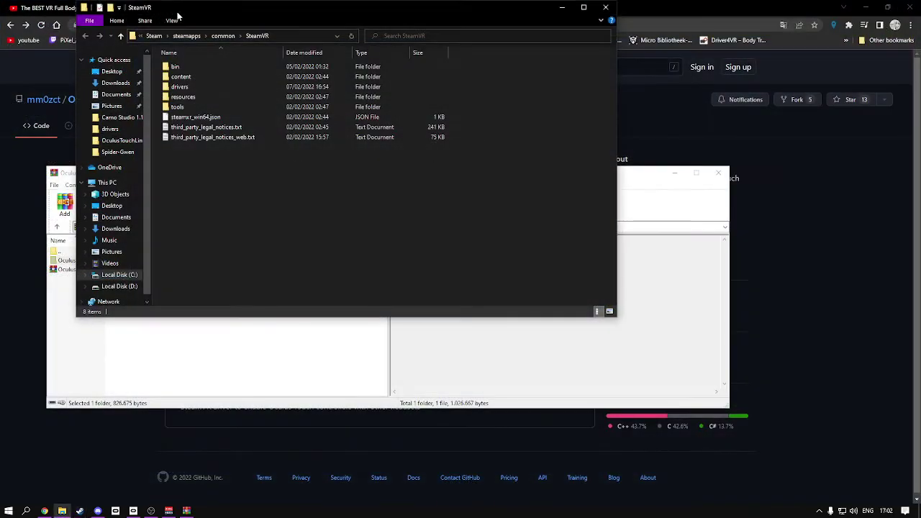
drag(180, 16, 429, 137)
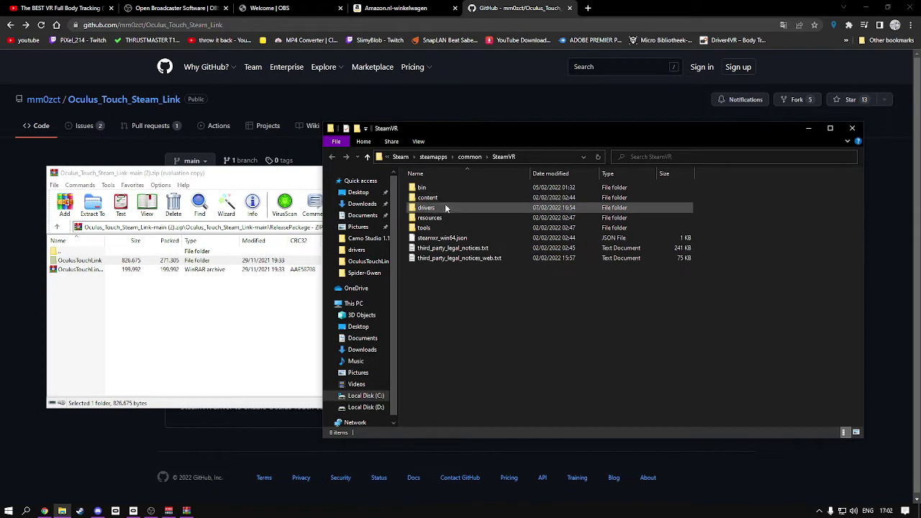
double_click(444, 207)
drag(447, 207, 476, 302)
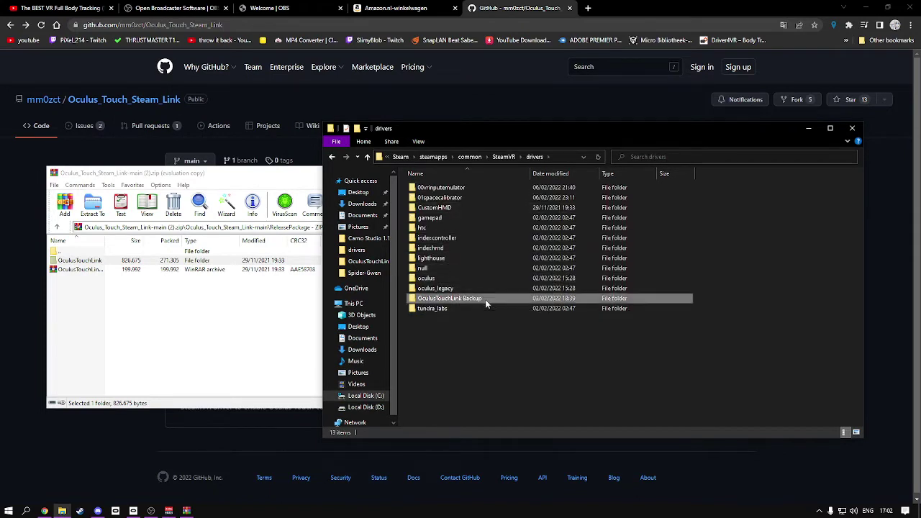
Extract the OculusTouchLink folder from the archive into SteamVR's drivers folder, close WinRAR, and open the extracted folder.
click(131, 317)
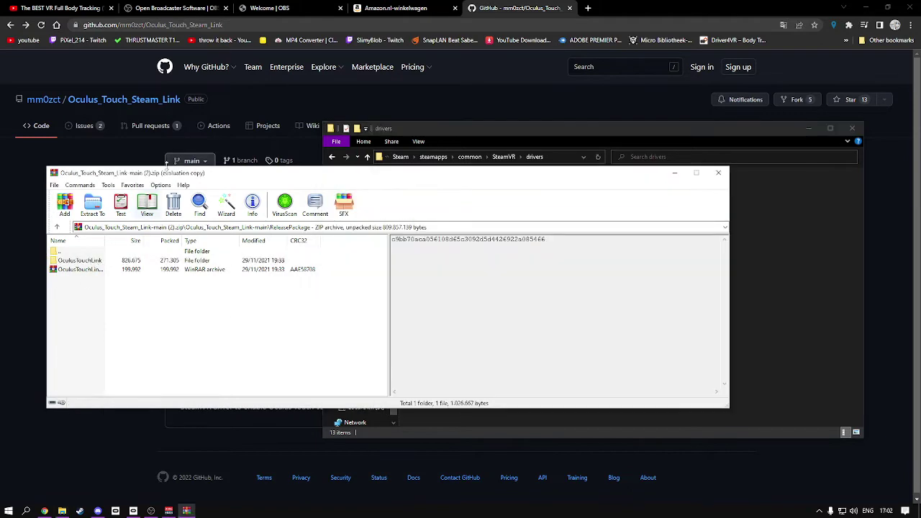
drag(165, 175, 574, 331)
click(489, 417)
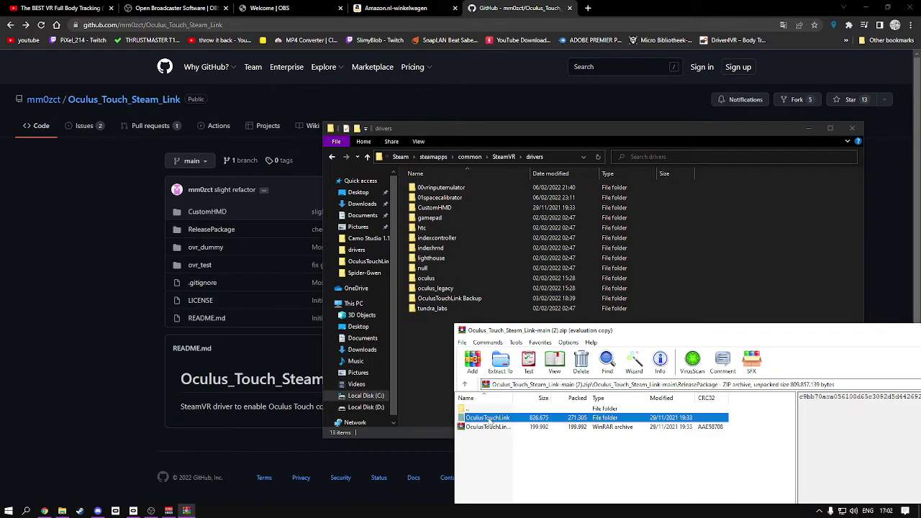
drag(425, 354, 426, 359)
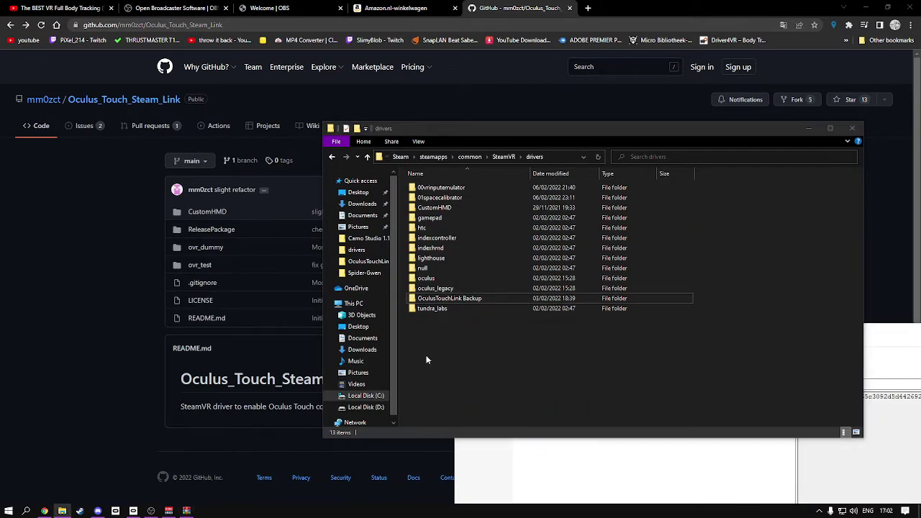
click(529, 461)
drag(849, 327, 855, 309)
click(825, 315)
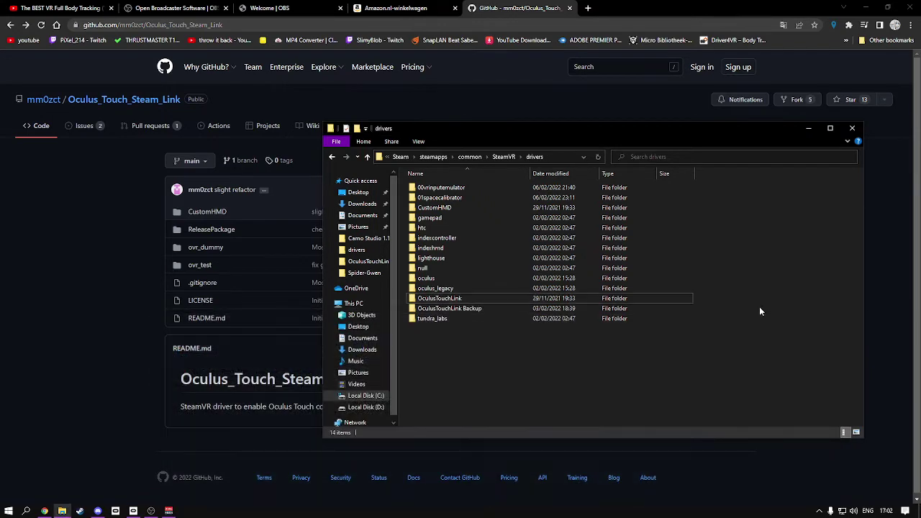
double_click(464, 297)
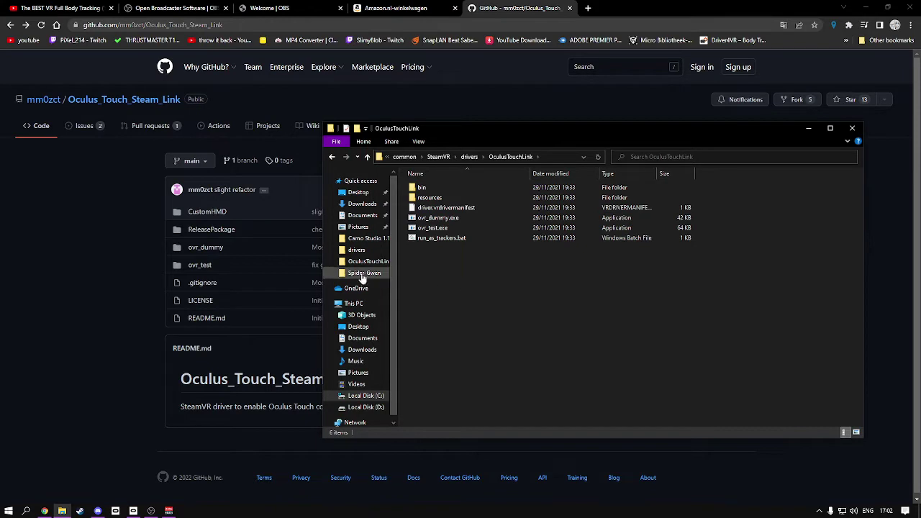
Review the repository, the Reddit chat with the file links, and the GitHub pages for driver_OculusTouchLink.dll and ovr_test.exe.
click(155, 230)
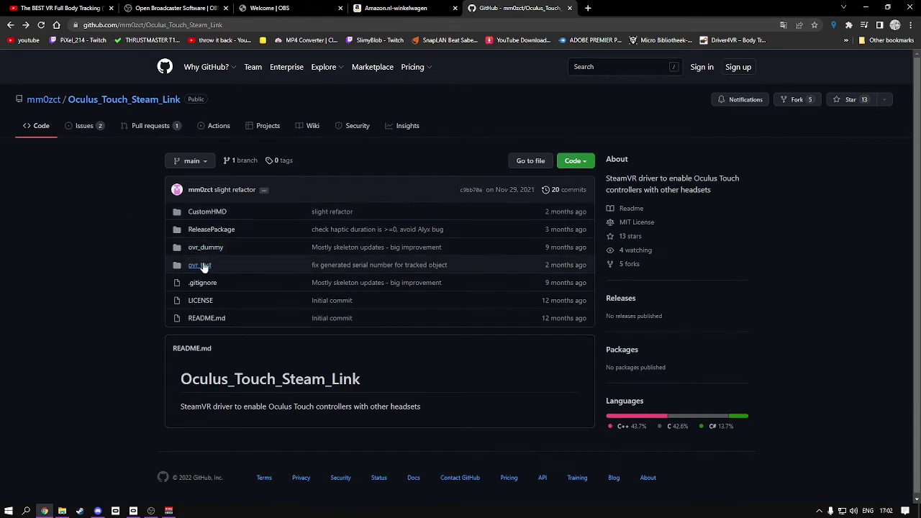
click(218, 234)
click(240, 215)
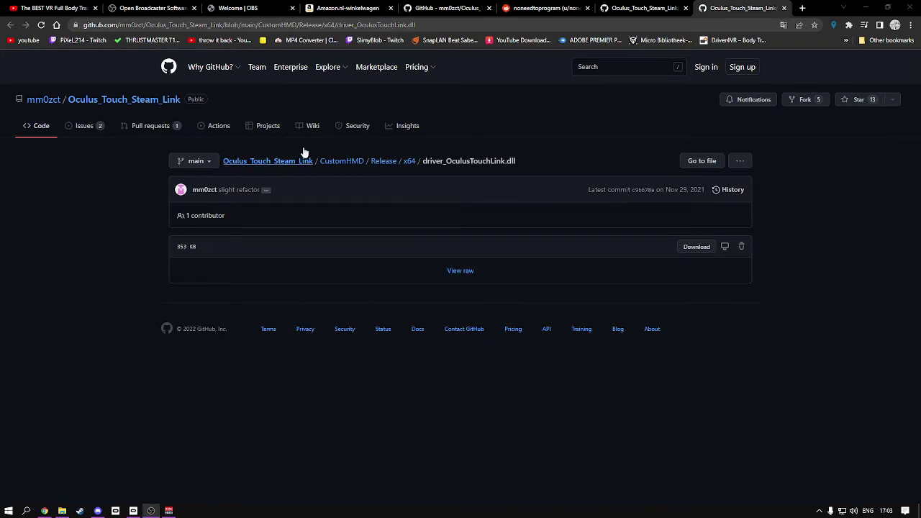
click(543, 8)
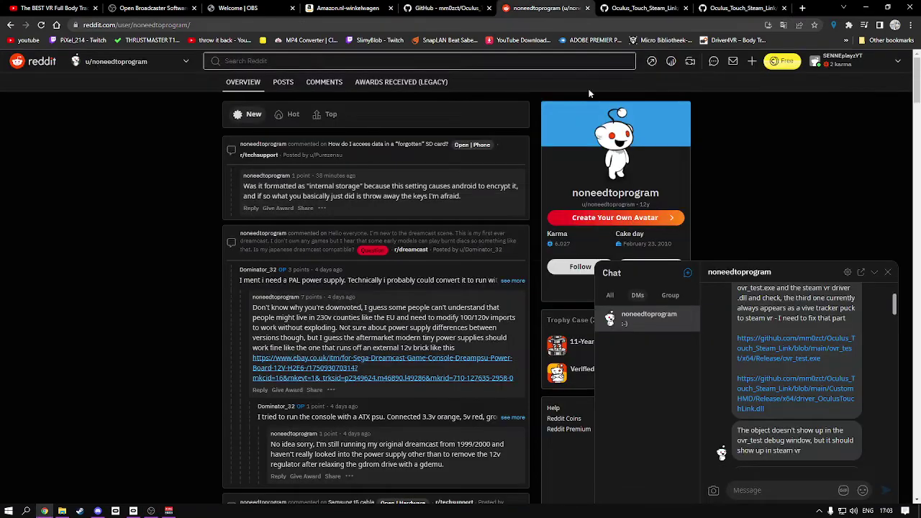
click(731, 7)
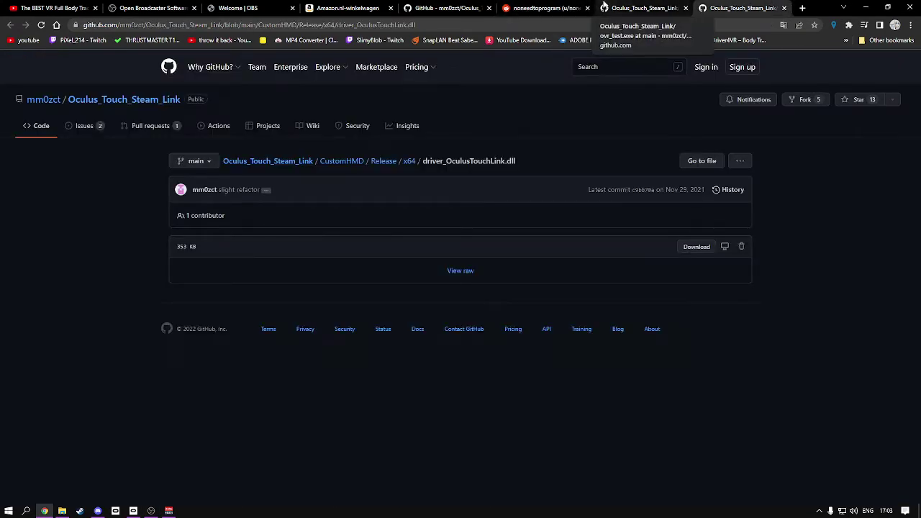
click(568, 7)
click(640, 8)
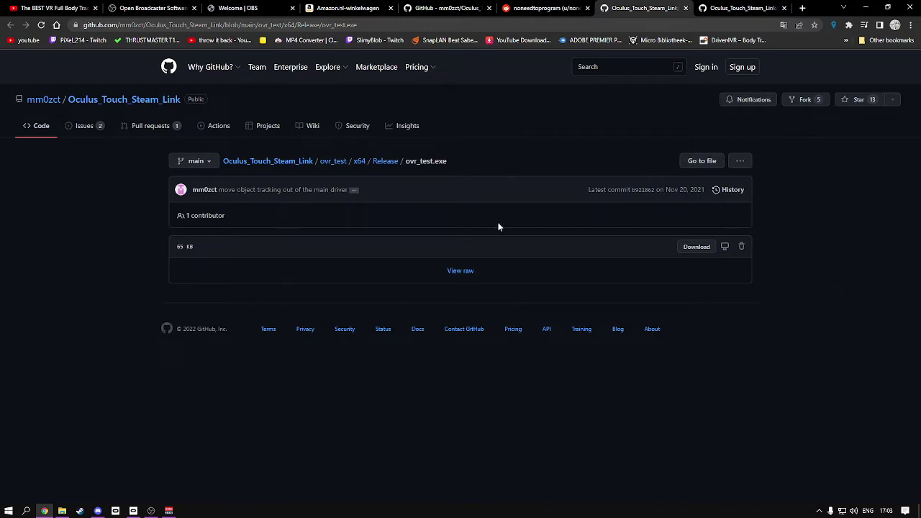
Download ovr_test.exe from the repository's ovr_test/x64/Release folder.
click(270, 164)
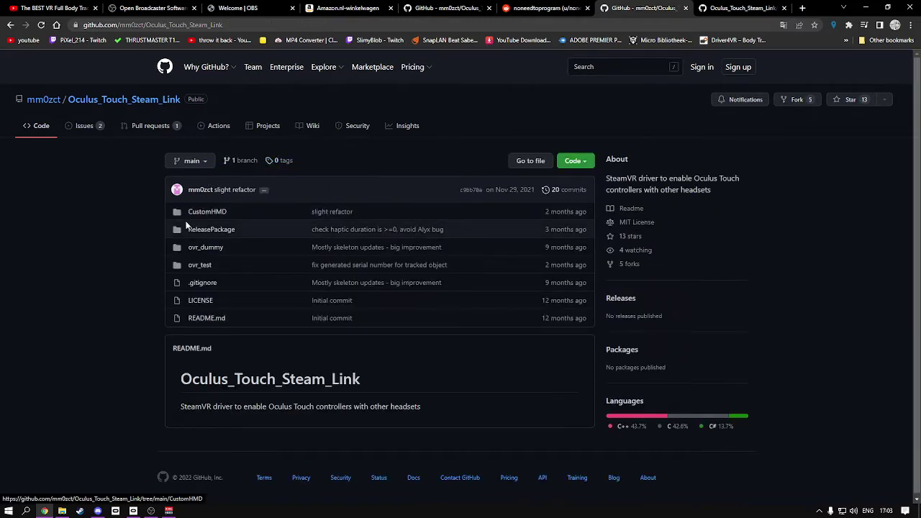
click(196, 265)
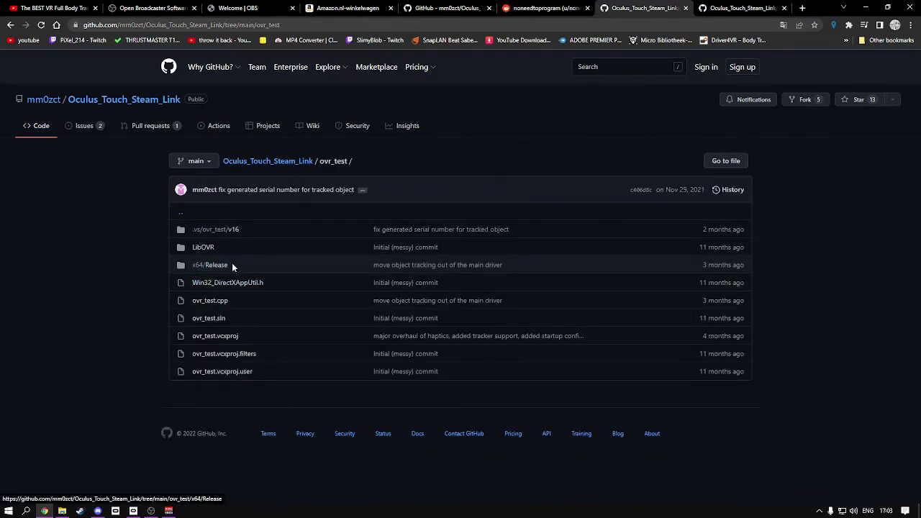
click(212, 265)
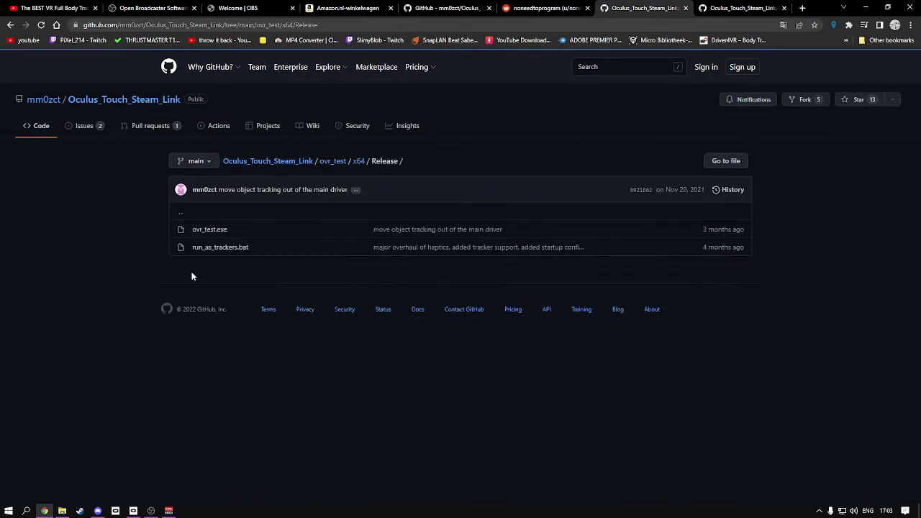
click(218, 231)
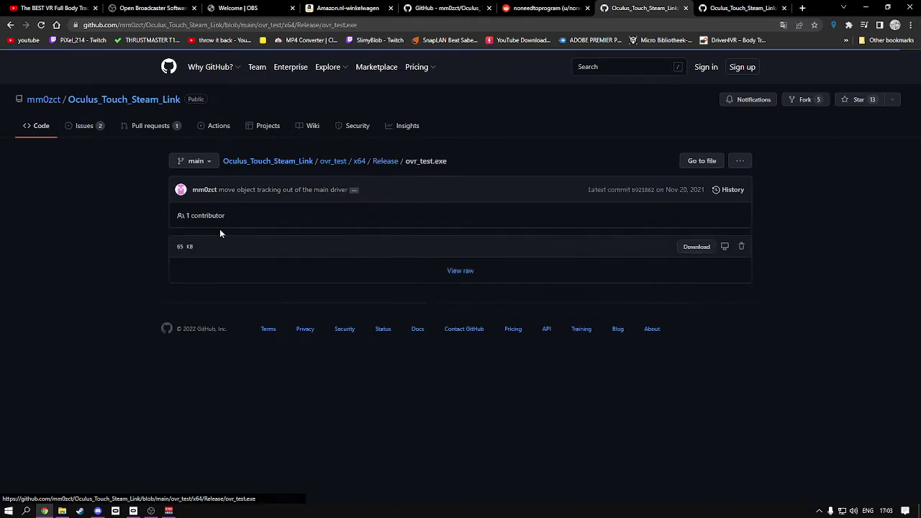
click(706, 248)
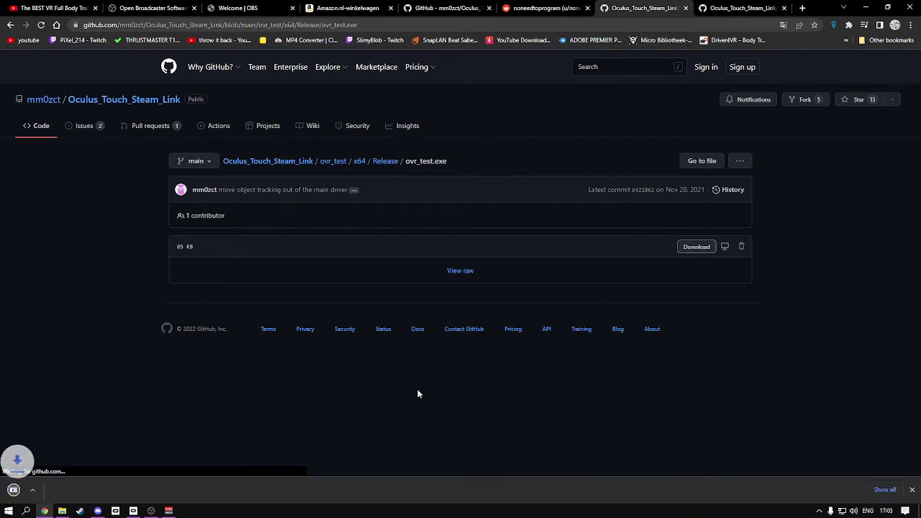
Put the downloaded ovr_test (2).exe into the OculusTouchLink driver folder and delete the existing ovr_test.exe there.
click(62, 511)
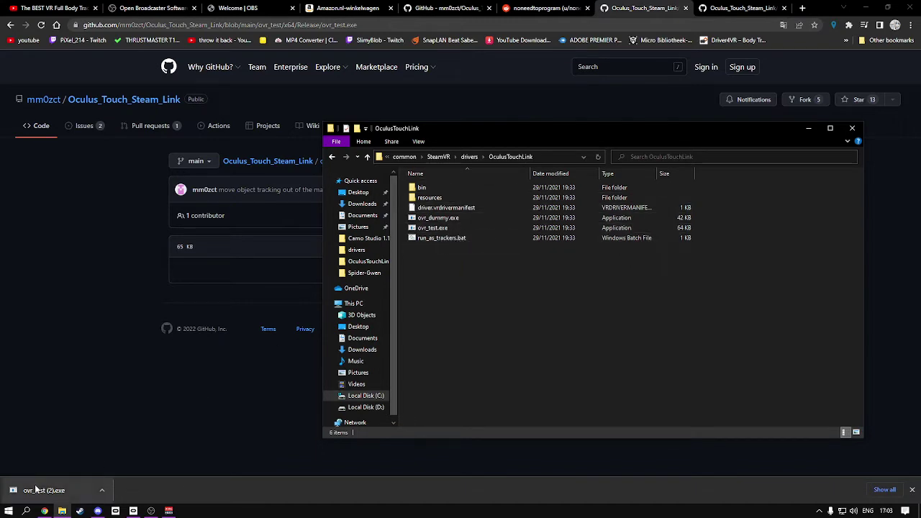
click(61, 511)
click(62, 510)
drag(59, 514, 475, 300)
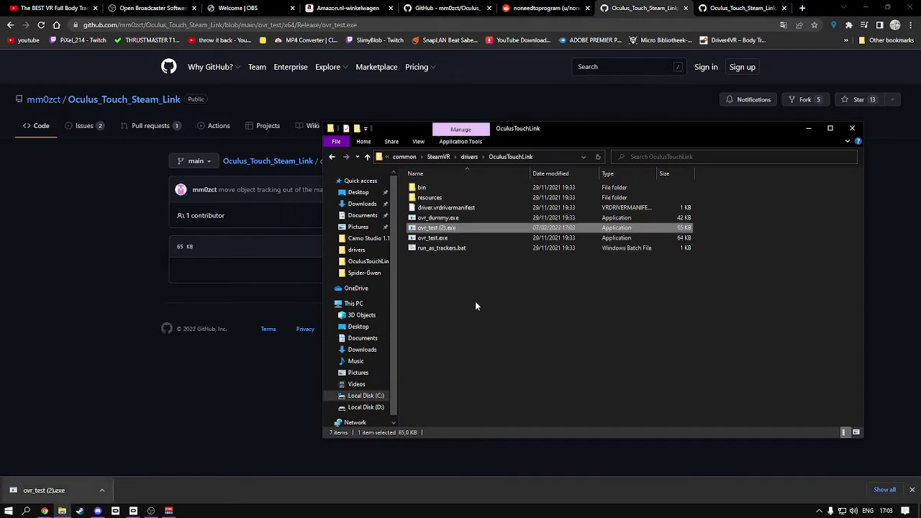
click(451, 238)
key(Delete)
Rename ovr_test (2).exe in the OculusTouchLink folder to ovr_test.exe and return to the GitHub page.
right_click(445, 229)
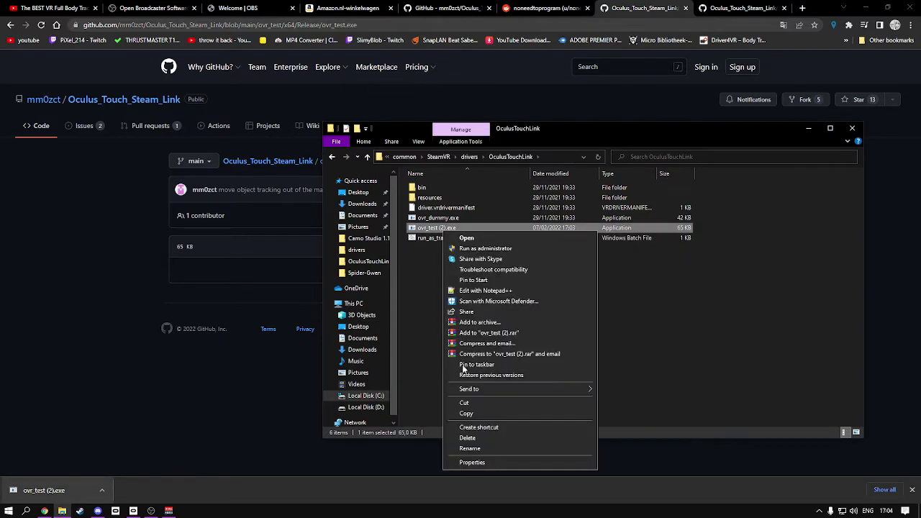
click(469, 448)
key(Right)
key(BackSpace)
key(BackSpace)
key(Return)
click(451, 332)
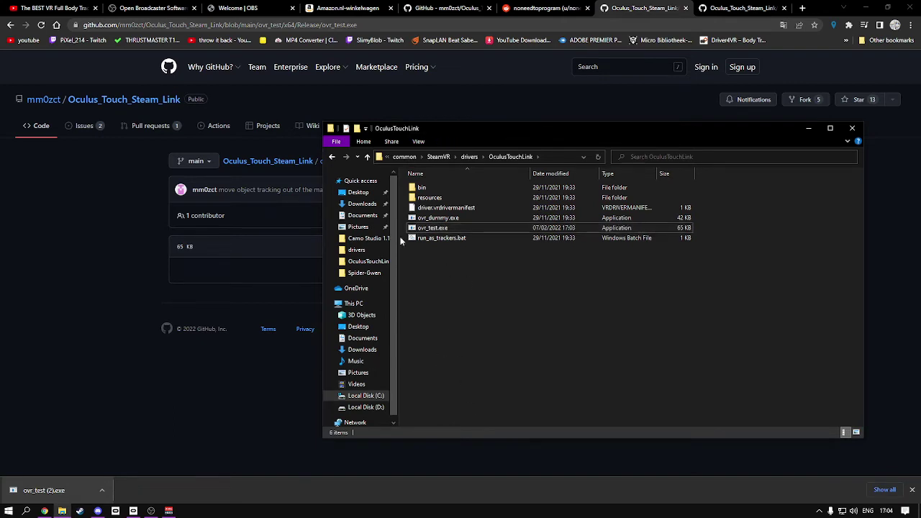
click(183, 417)
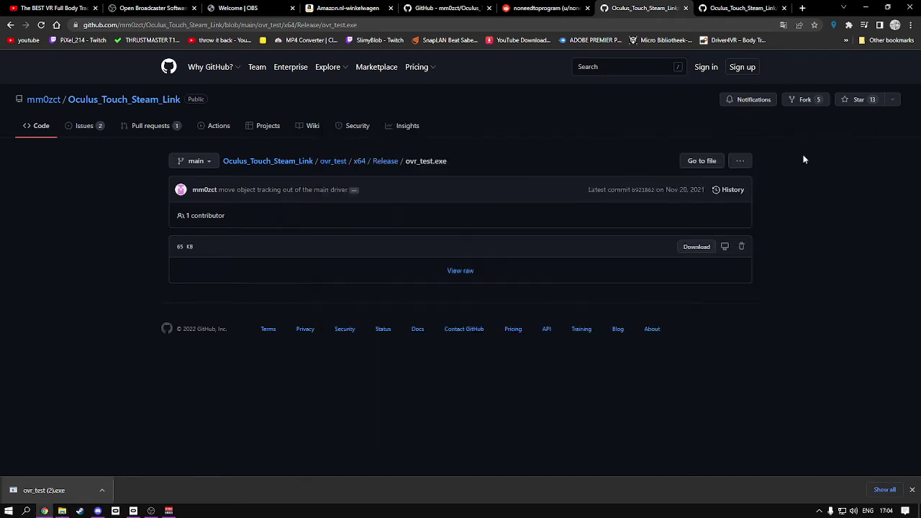
Close the extra GitHub file tab and open the root page of the Oculus_Touch_Steam_Link repository.
click(760, 5)
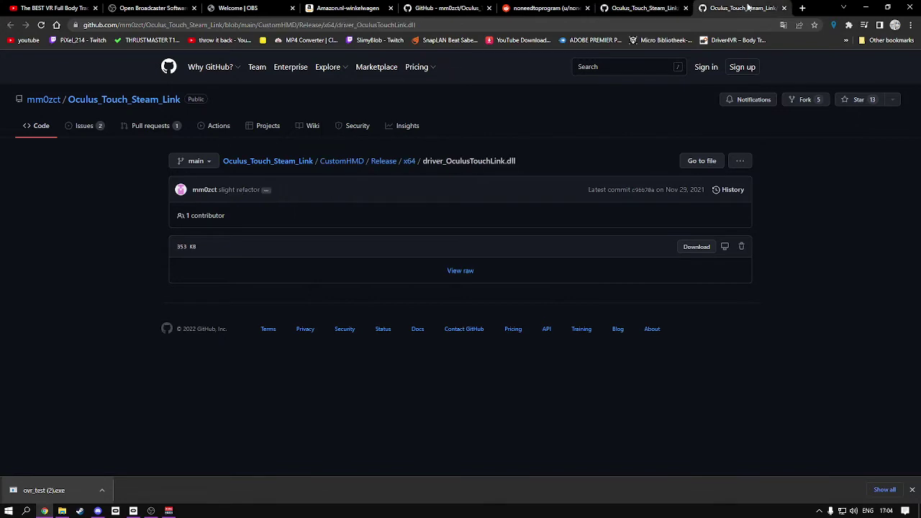
click(680, 7)
click(708, 7)
click(685, 8)
click(287, 161)
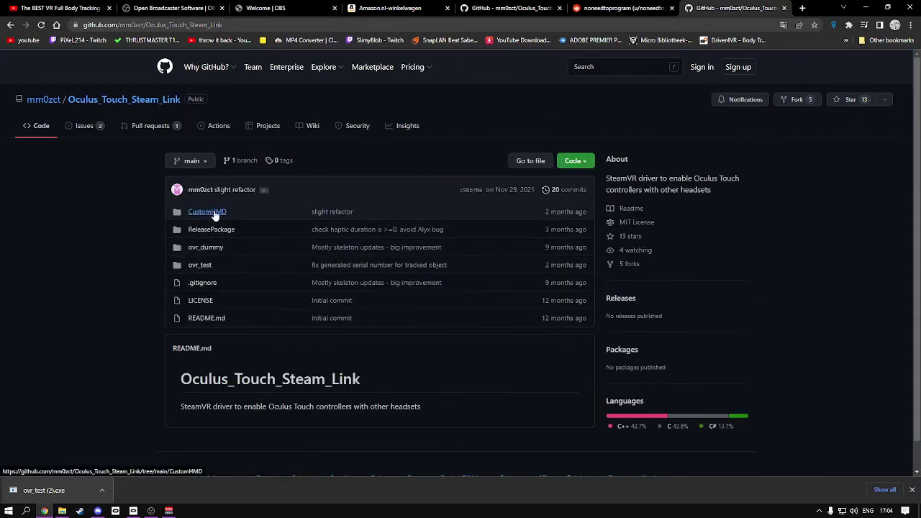
Download driver_OculusTouchLink.dll from the repository's CustomHMD/Release/x64 folder and keep the flagged file.
click(223, 213)
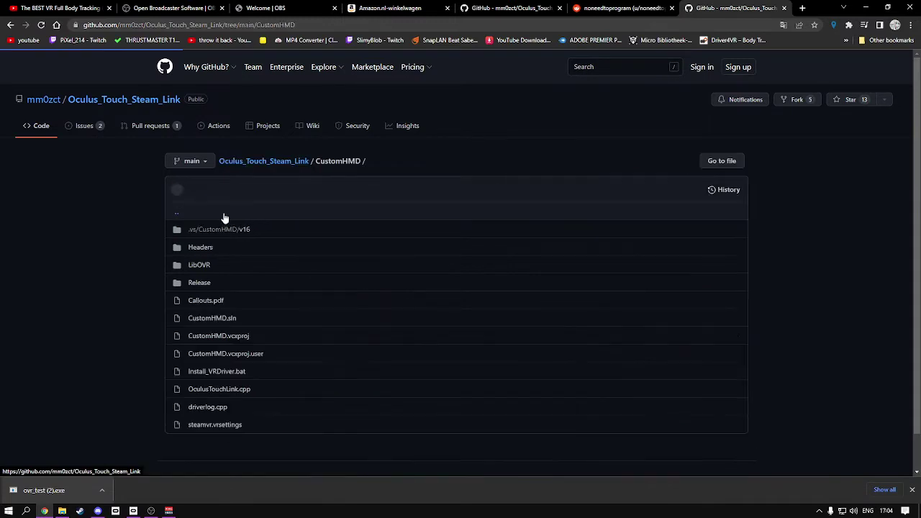
click(199, 283)
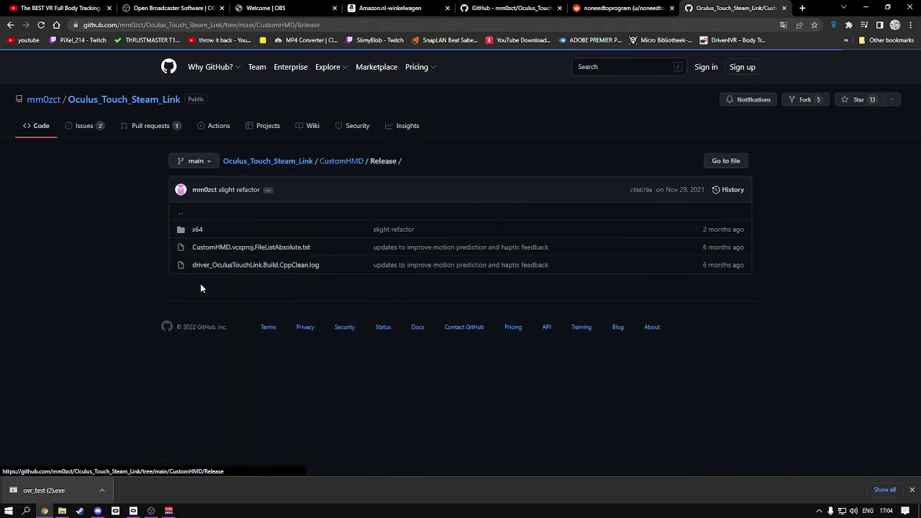
click(197, 230)
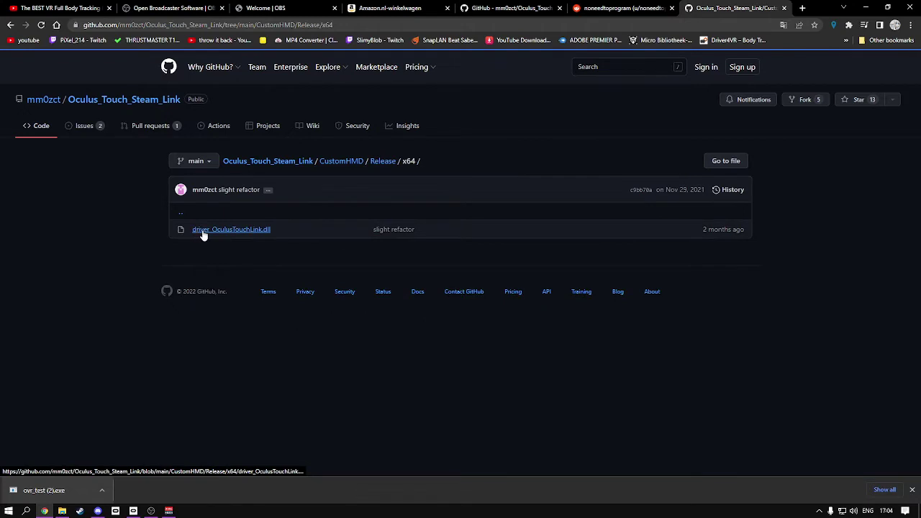
click(252, 229)
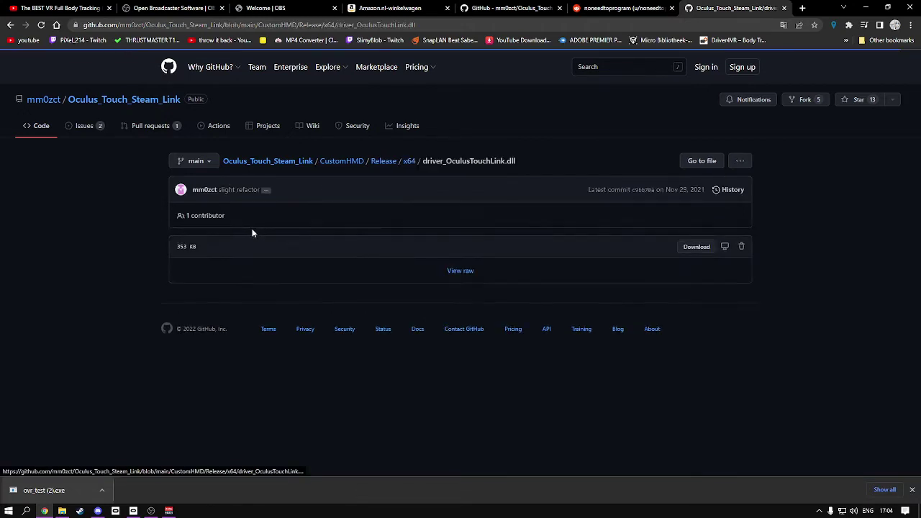
click(696, 246)
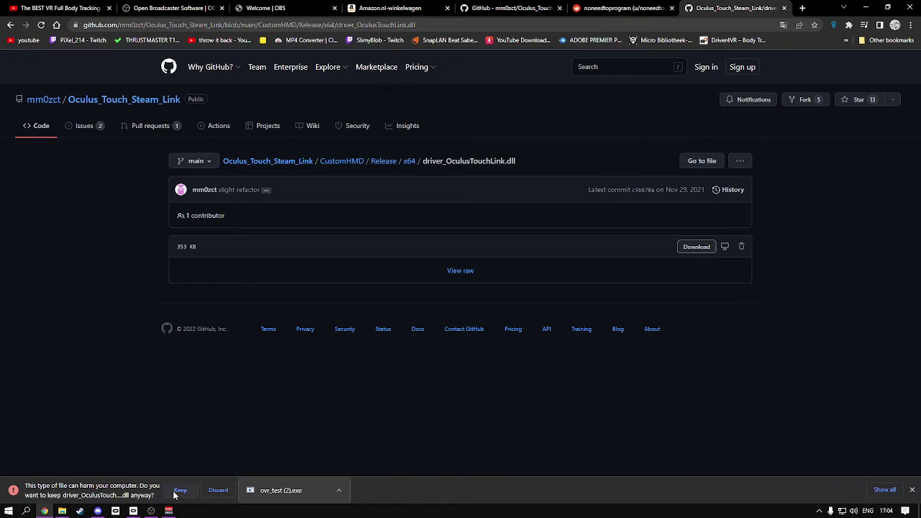
click(179, 489)
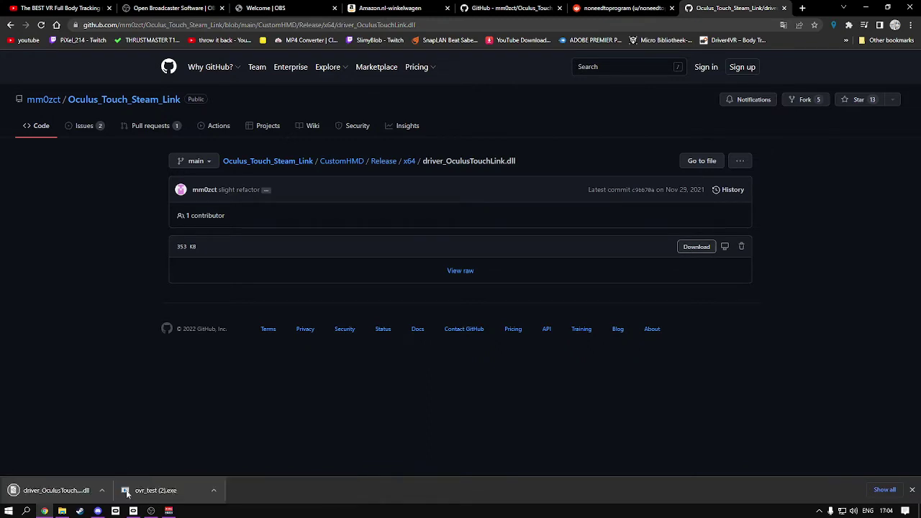
Put the downloaded DLL into the OculusTouchLink driver's bin/win64 folder and delete the existing driver_OculusTouchLink.dll there.
click(62, 511)
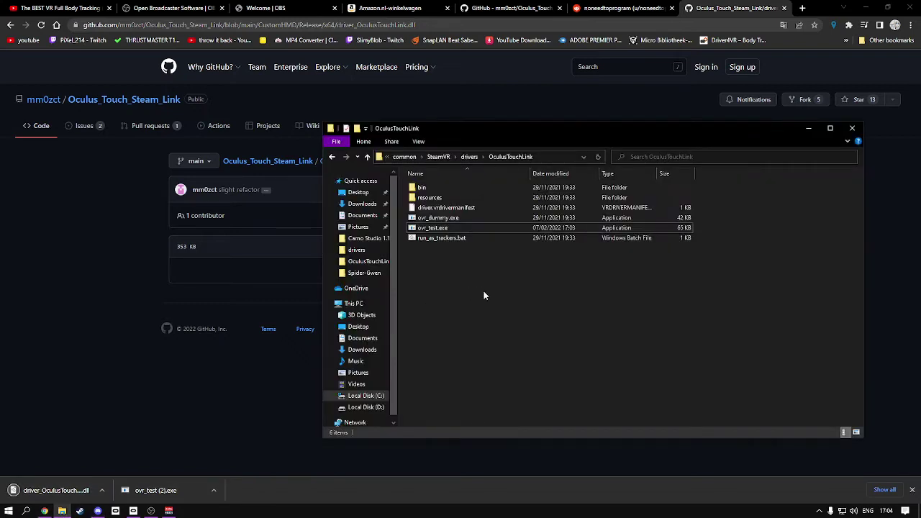
click(442, 189)
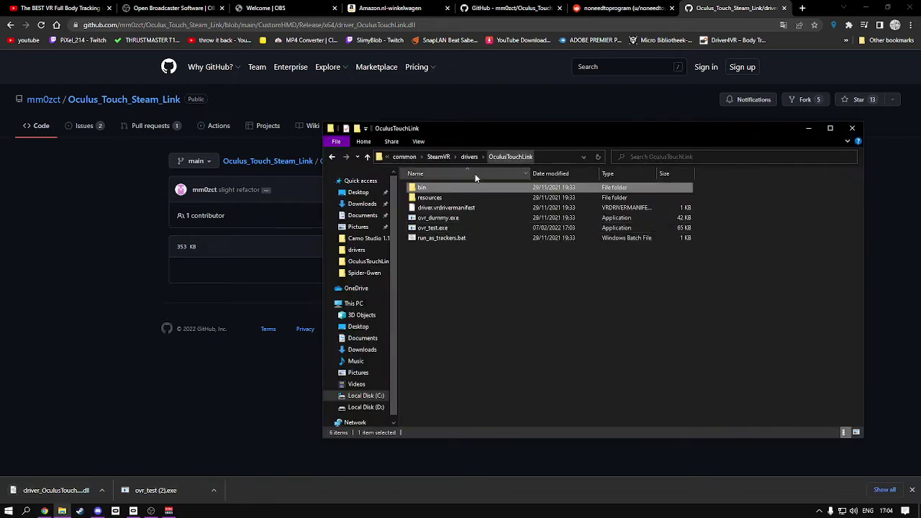
double_click(448, 189)
double_click(447, 189)
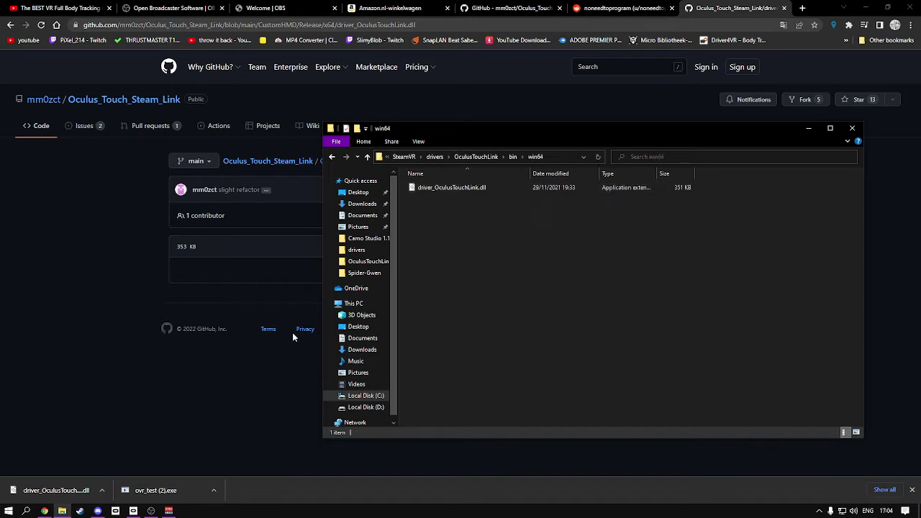
drag(39, 493, 527, 318)
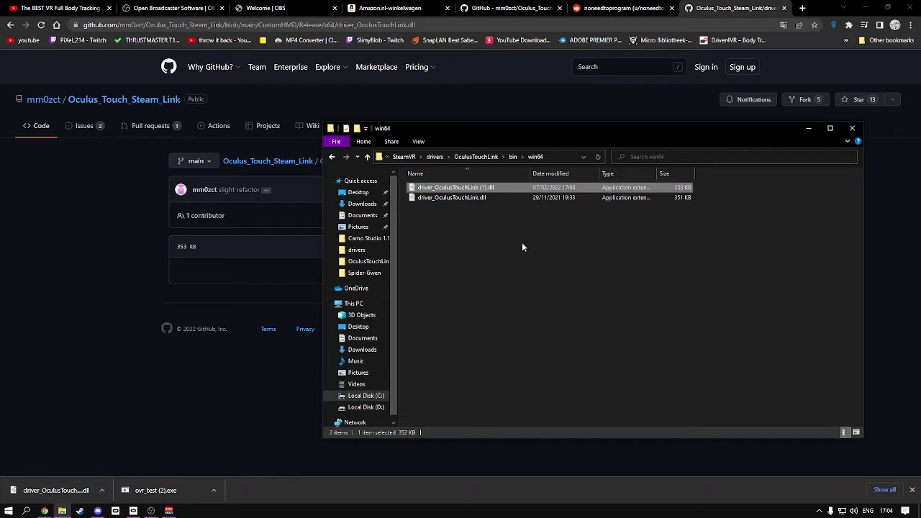
click(482, 198)
key(Delete)
Rename driver_OculusTouchLink (1).dll to driver_OculusTouchLink.dll and go back to the OculusTouchLink folder.
right_click(473, 189)
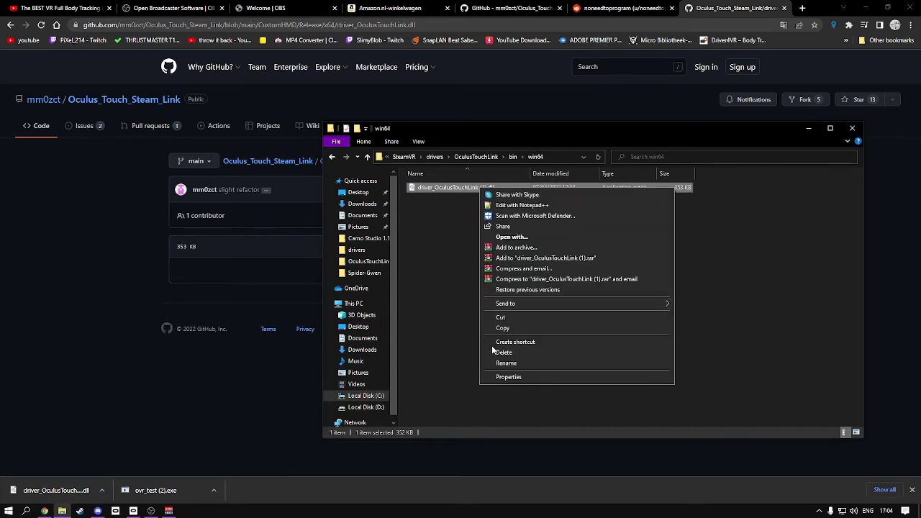
click(509, 362)
key(Return)
click(508, 352)
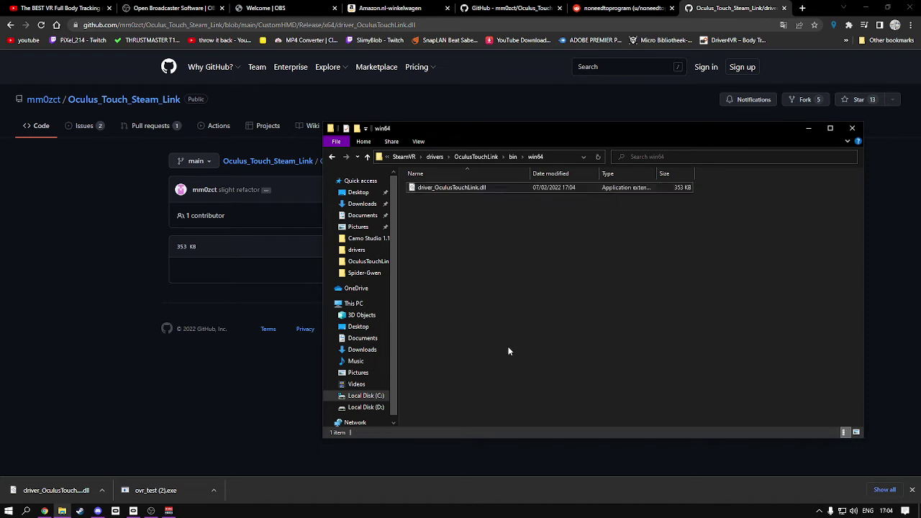
click(475, 156)
click(476, 294)
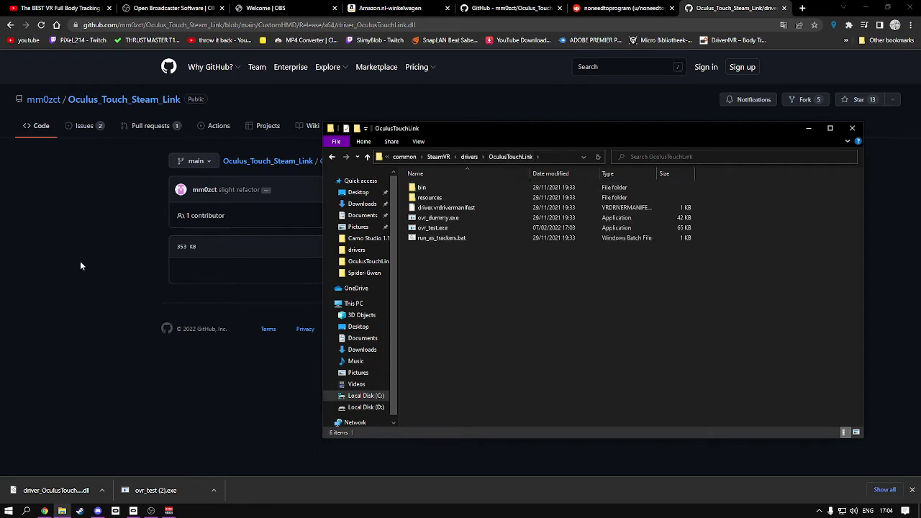
Download ovr_dummy.exe from the repository's ovr_dummy/x64/Release folder.
click(139, 226)
click(385, 162)
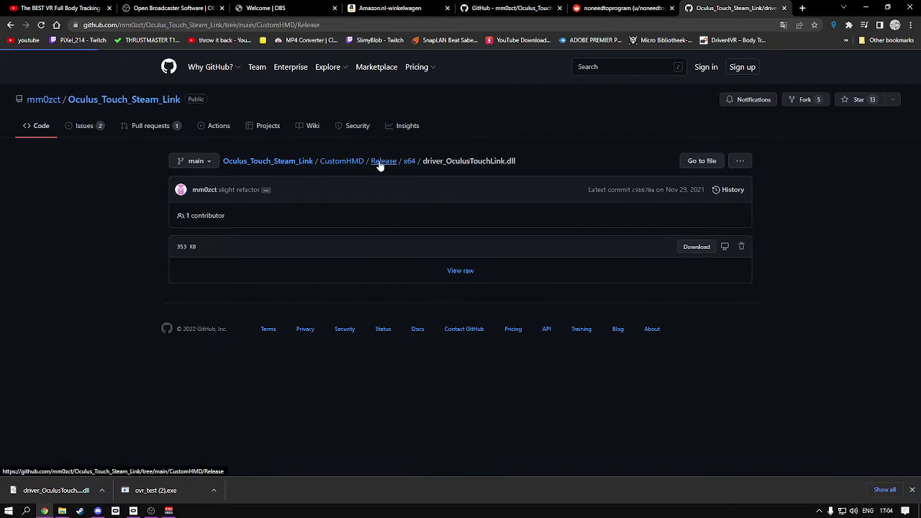
click(304, 161)
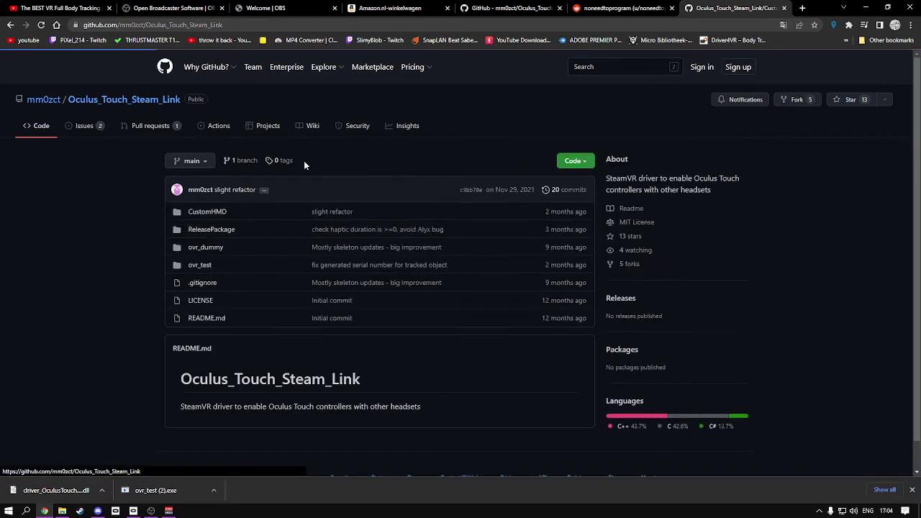
click(209, 250)
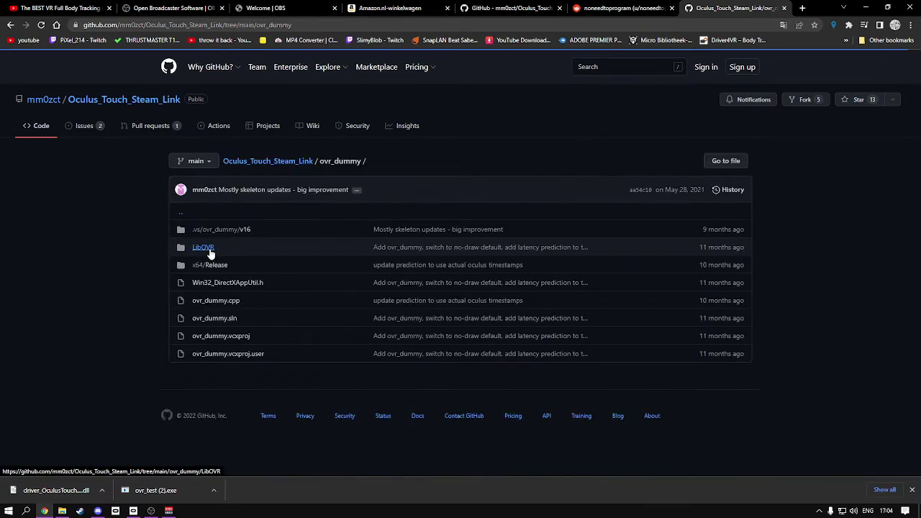
click(207, 266)
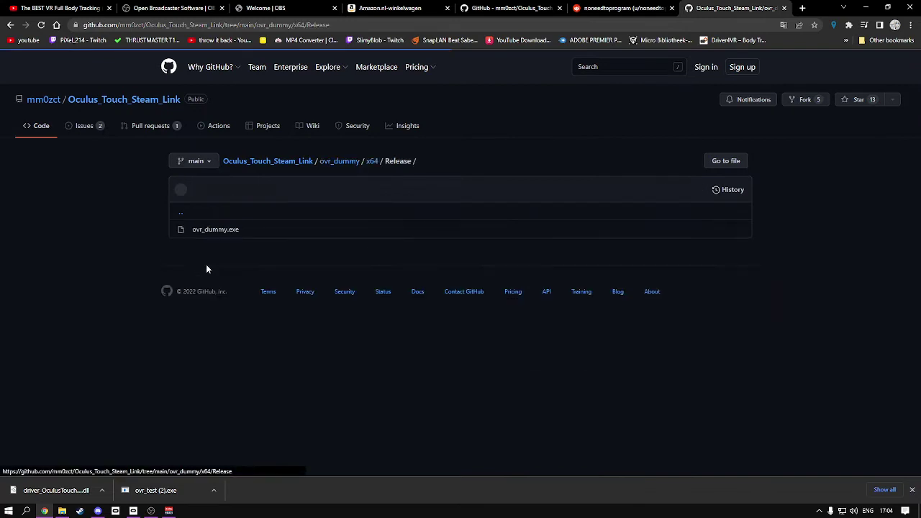
click(219, 230)
click(696, 246)
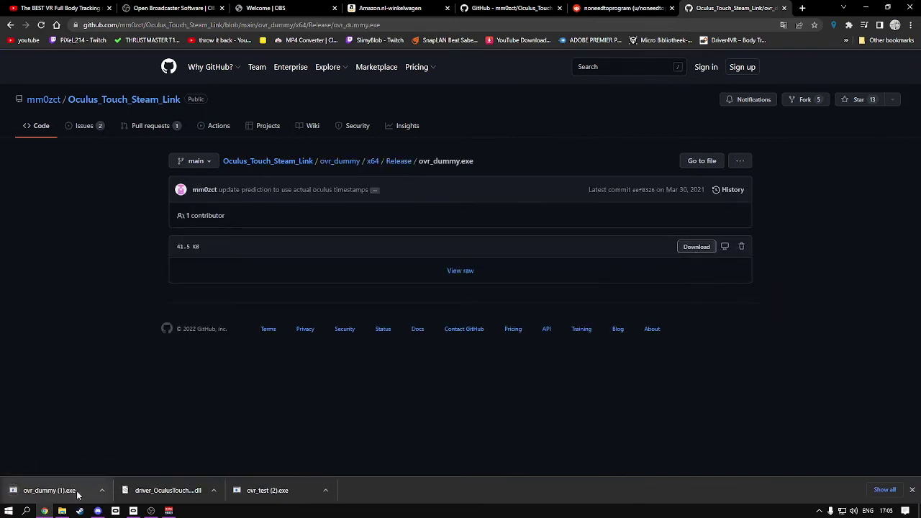
Replace ovr_dummy.exe in the OculusTouchLink folder with the downloaded ovr_dummy (1).exe, renamed to ovr_dummy.exe.
drag(73, 492, 427, 374)
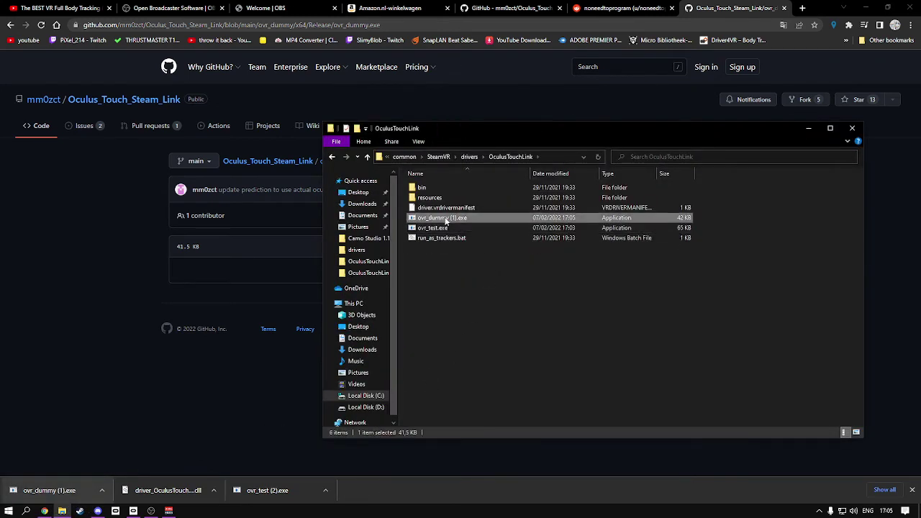
right_click(445, 219)
click(483, 435)
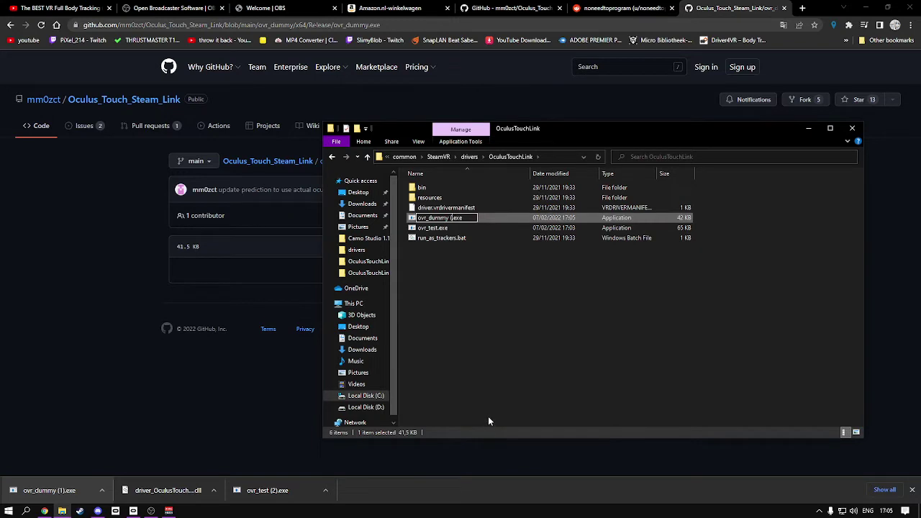
text(ovr_dummy)
click(488, 400)
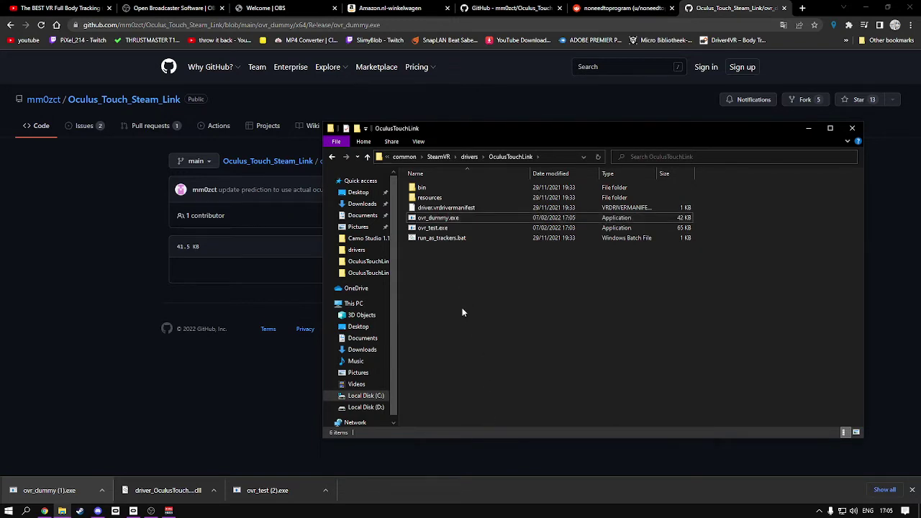
Minimize the browser and review the updated files in the OculusTouchLink folder and its bin/win64 subfolder.
click(865, 8)
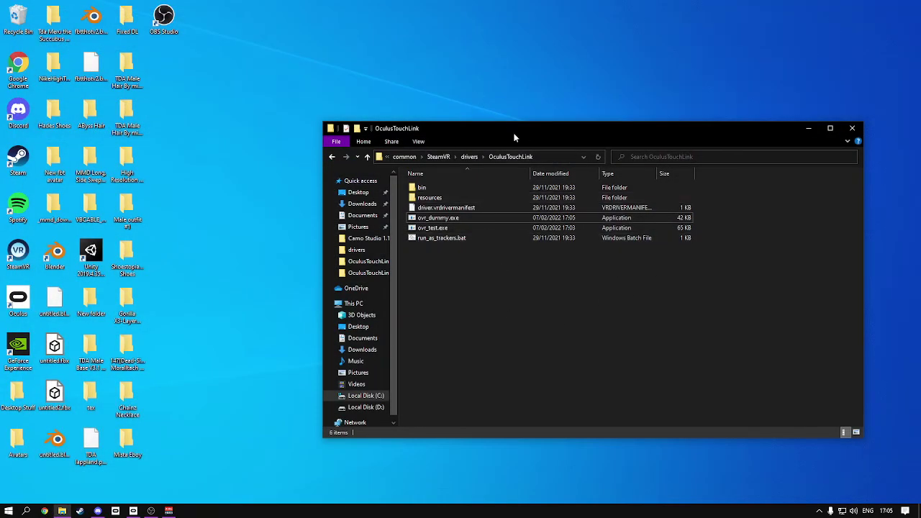
drag(515, 136, 505, 138)
click(433, 241)
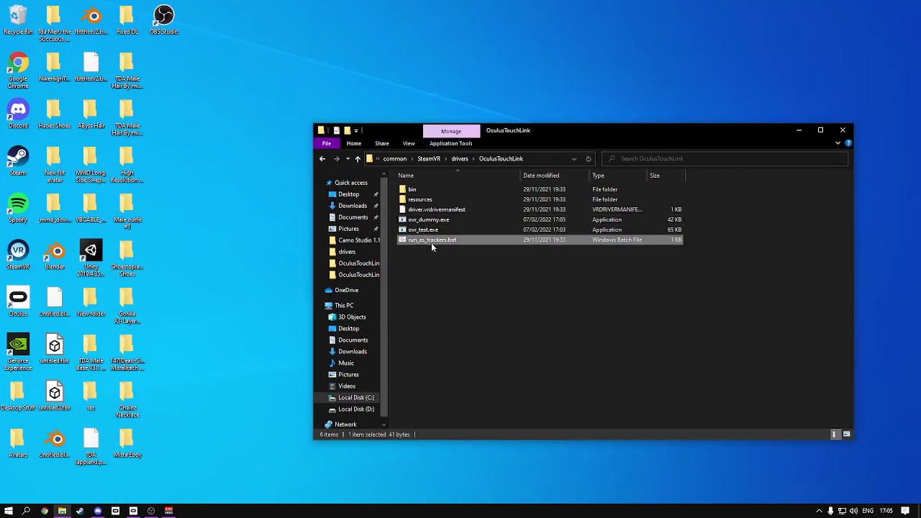
click(476, 254)
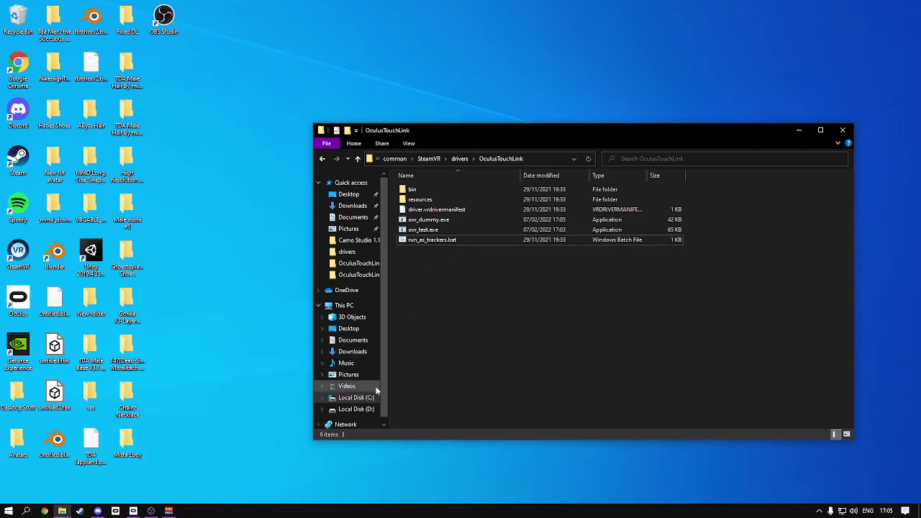
double_click(454, 190)
double_click(453, 190)
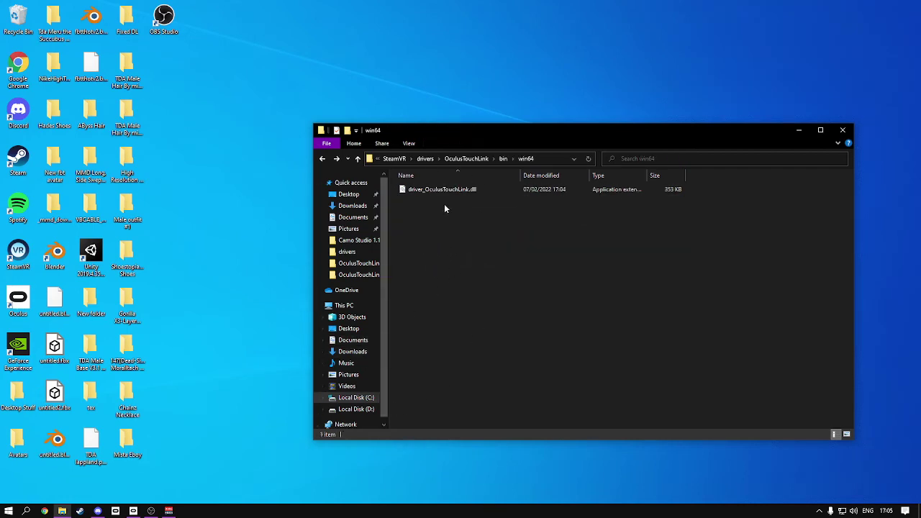
click(503, 158)
click(472, 158)
click(504, 177)
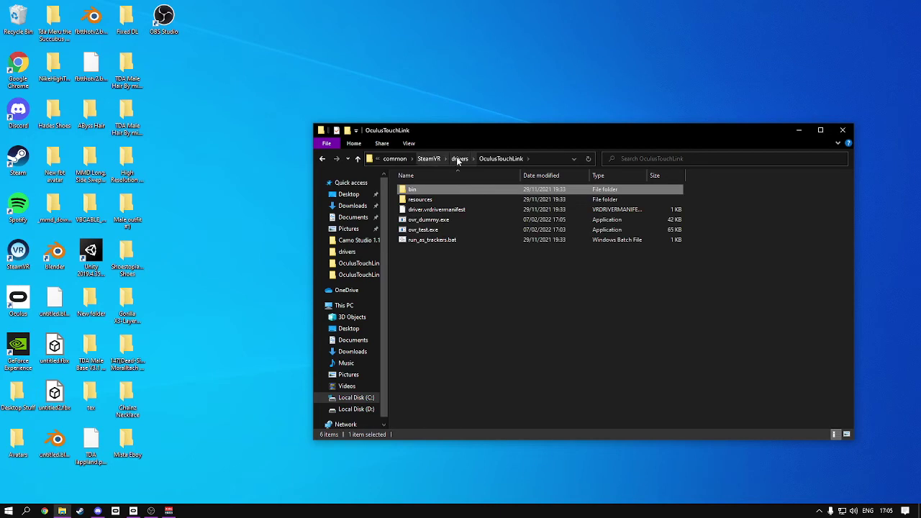
Open run_as_trackers.bat from the OculusTouchLink Backup folder in Notepad as a reference and select its entire command line.
click(458, 159)
right_click(435, 316)
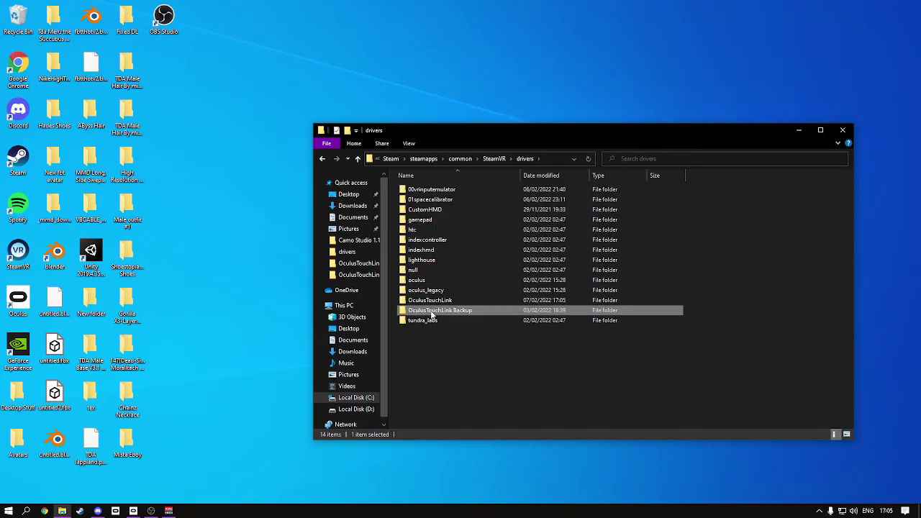
double_click(431, 315)
right_click(460, 247)
click(439, 241)
right_click(439, 241)
click(467, 254)
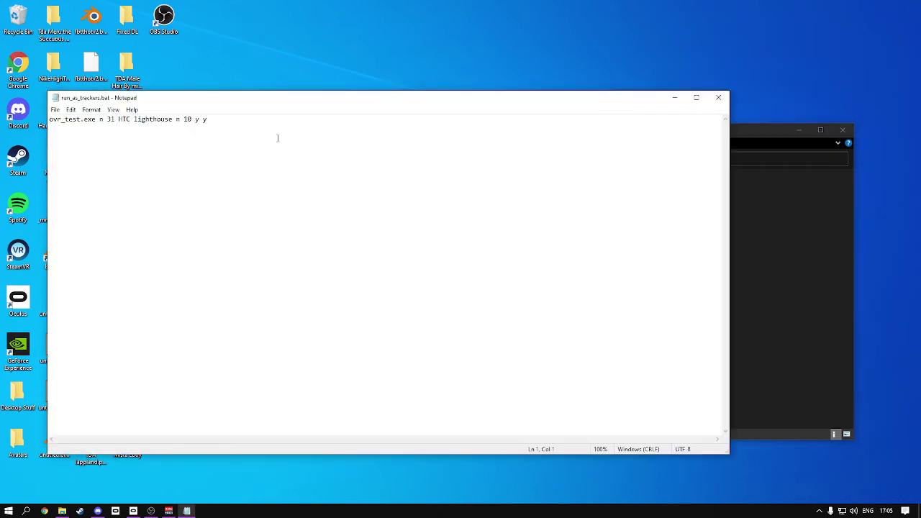
key(ctrl+a)
drag(199, 101, 191, 176)
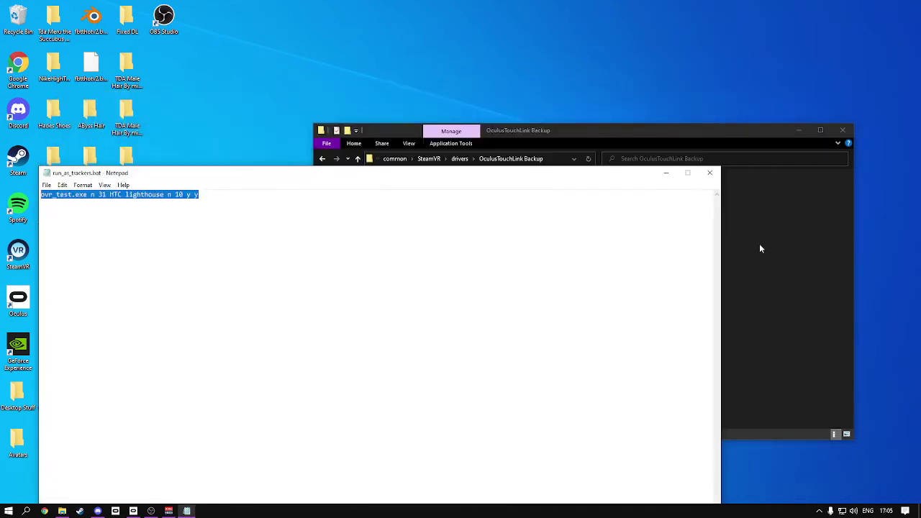
Open run_as_trackers.bat from the OculusTouchLink folder in Notepad and place it beside the backup folder's version.
click(761, 248)
key(BackSpace)
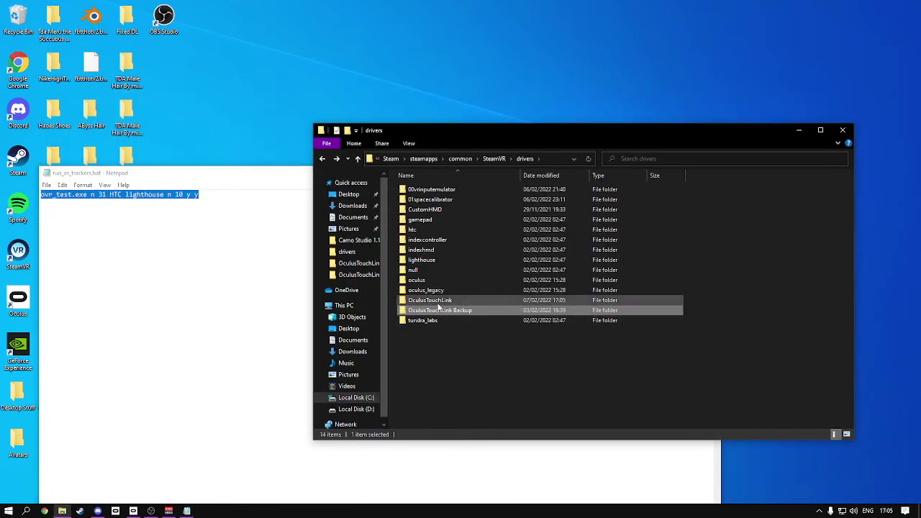
double_click(437, 300)
right_click(473, 239)
key(Escape)
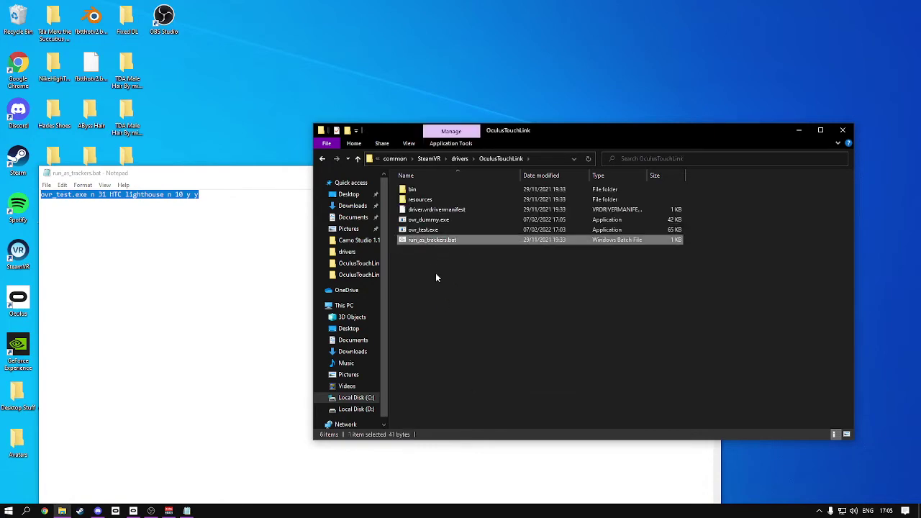
click(443, 282)
drag(535, 131, 565, 41)
click(493, 141)
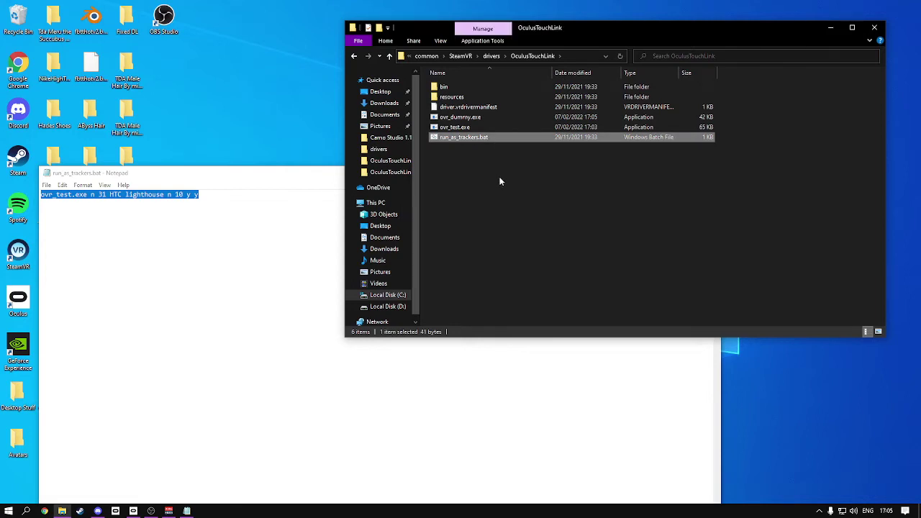
right_click(492, 136)
click(507, 158)
drag(379, 108, 644, 174)
drag(393, 169, 413, 163)
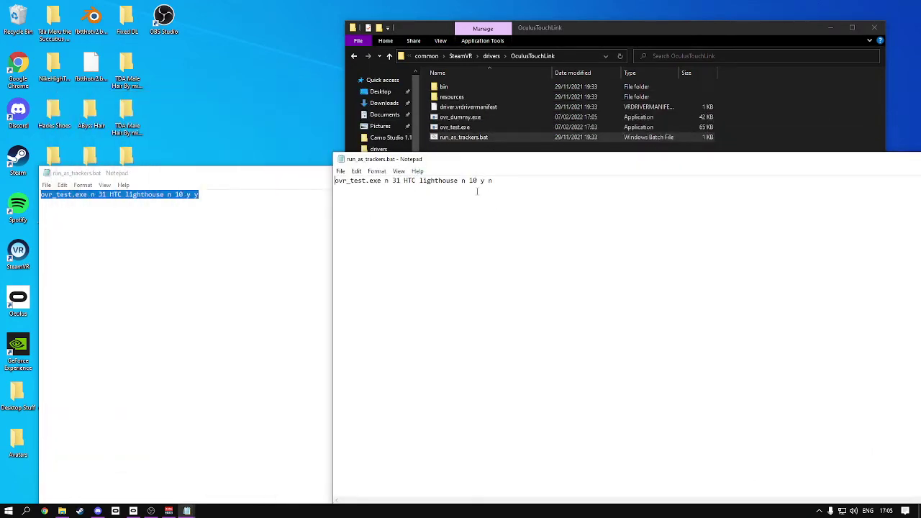
Compare the command lines in both run_as_trackers.bat windows and close the backup folder's version.
drag(484, 164, 475, 167)
click(220, 199)
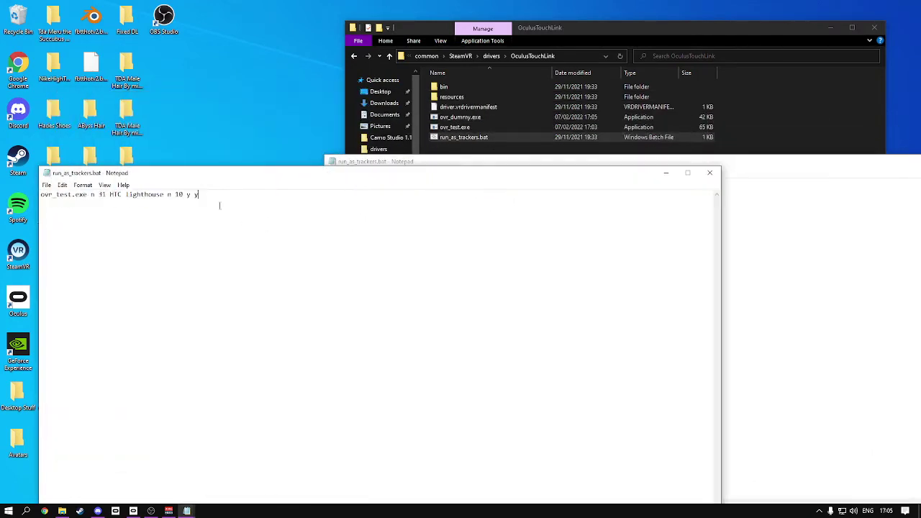
drag(220, 199, 2, 196)
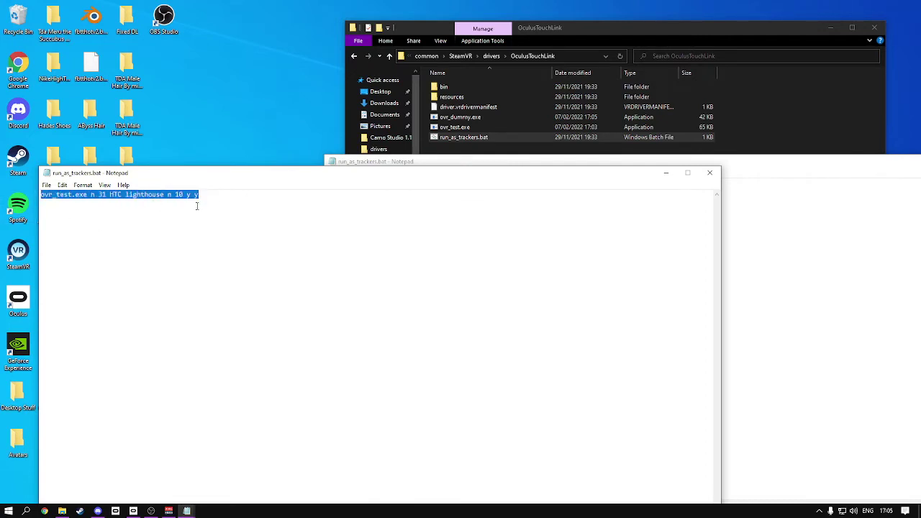
click(712, 164)
key(alt+Tab)
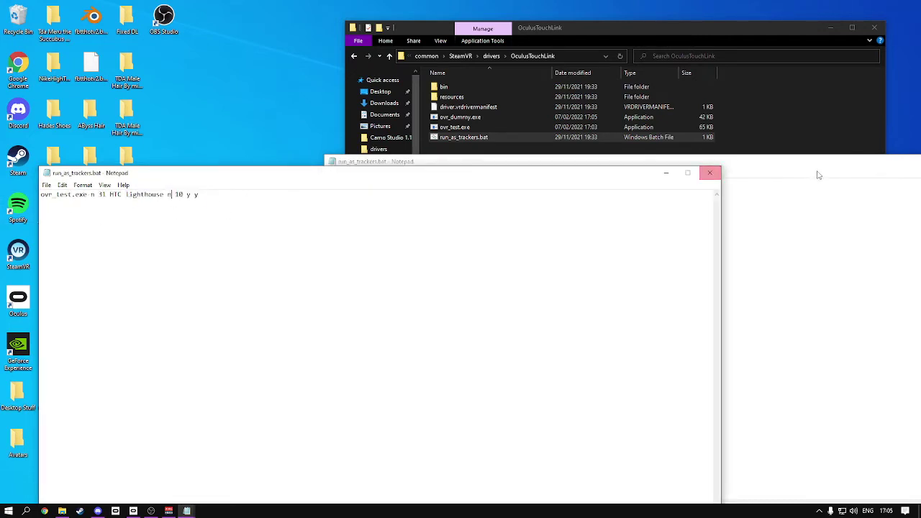
click(709, 173)
Change the final argument in the OculusTouchLink folder's run_as_trackers.bat to y, save the file, and close Notepad.
key(ctrl+a)
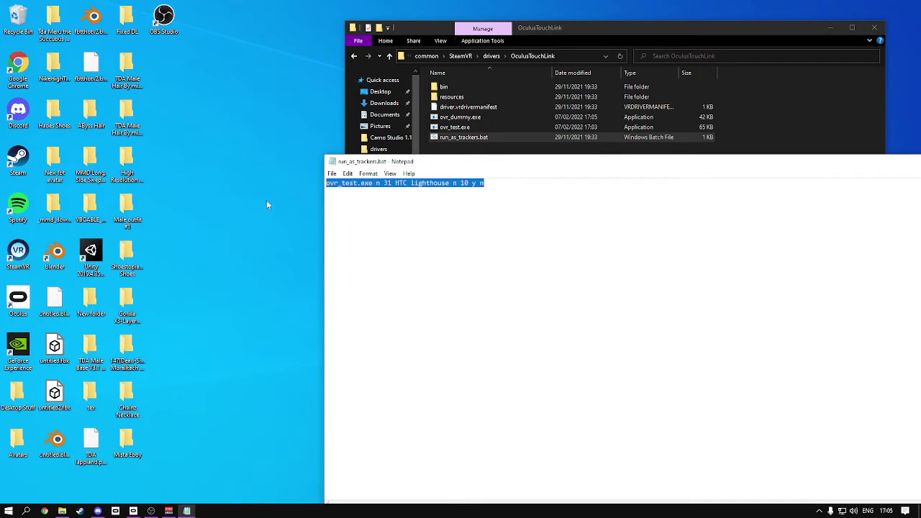
click(468, 195)
key(BackSpace)
text(y)
drag(497, 161, 248, 162)
key(ctrl+s)
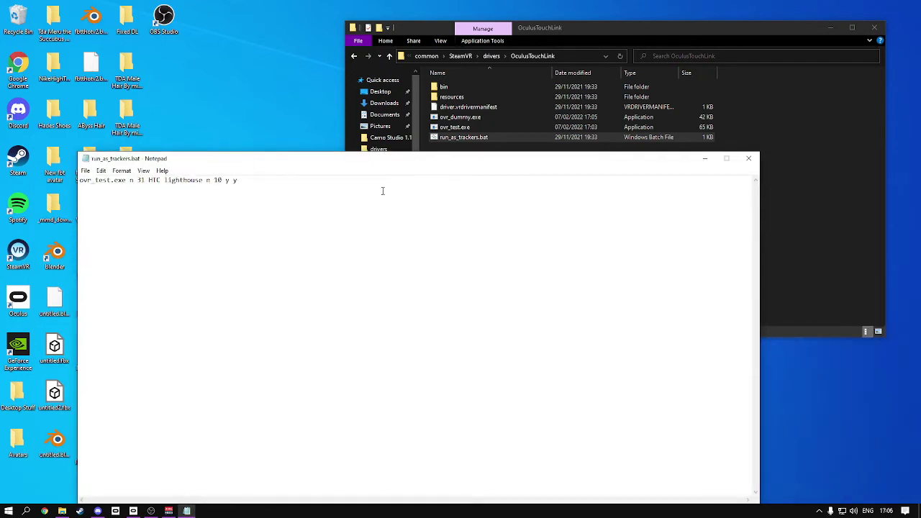
click(748, 158)
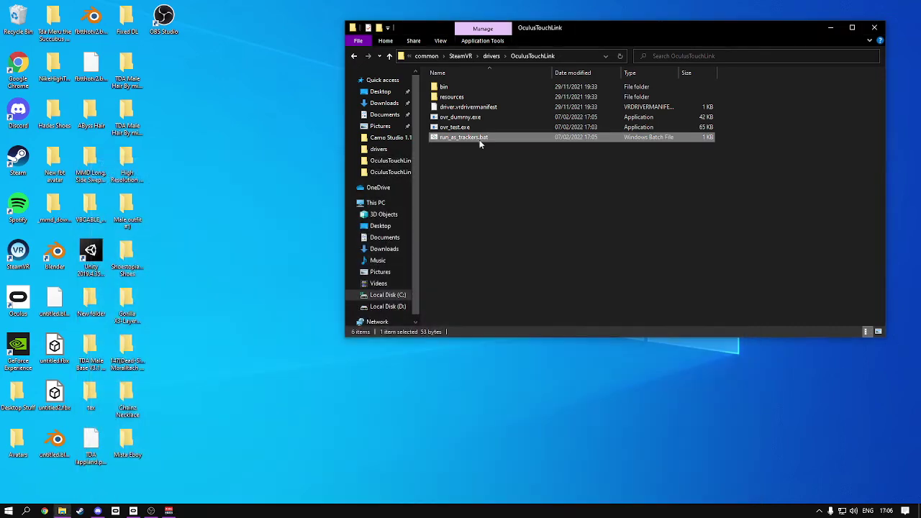
Run ovr_test.exe once by allowing it past Microsoft Defender SmartScreen, and close its console.
double_click(478, 127)
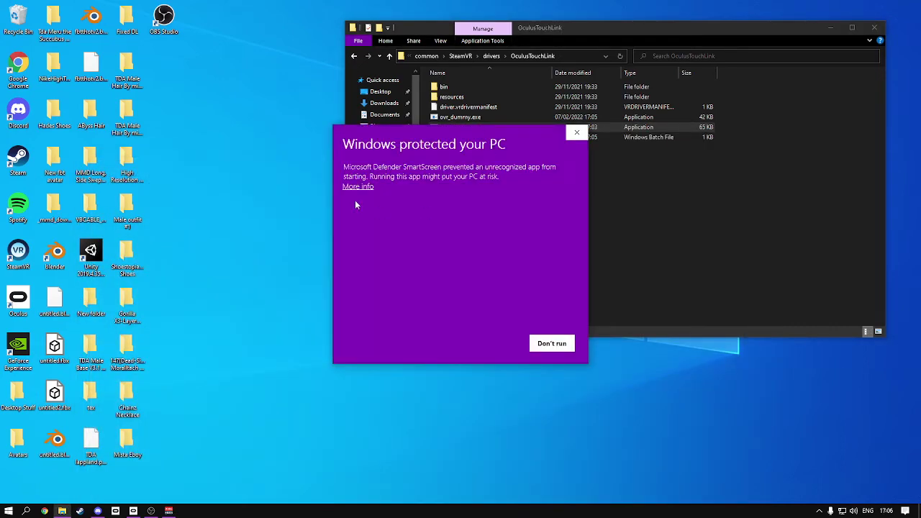
click(351, 187)
click(494, 340)
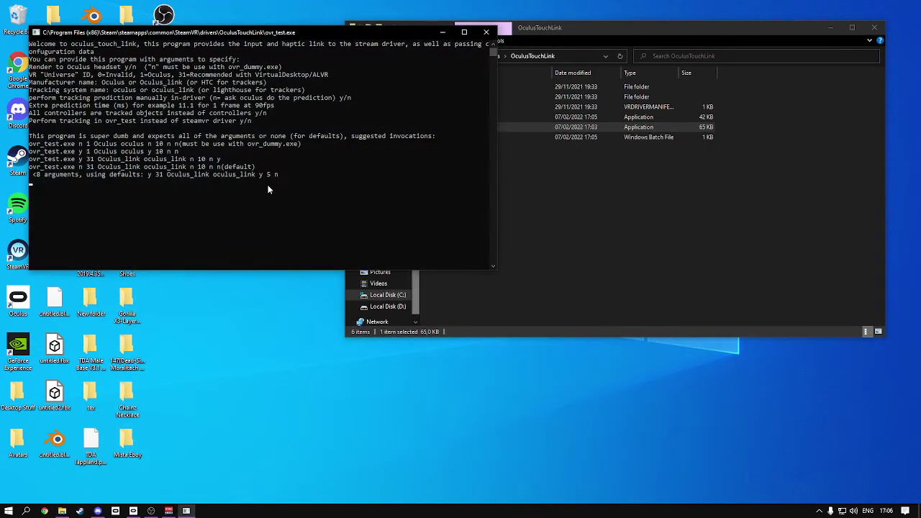
click(487, 33)
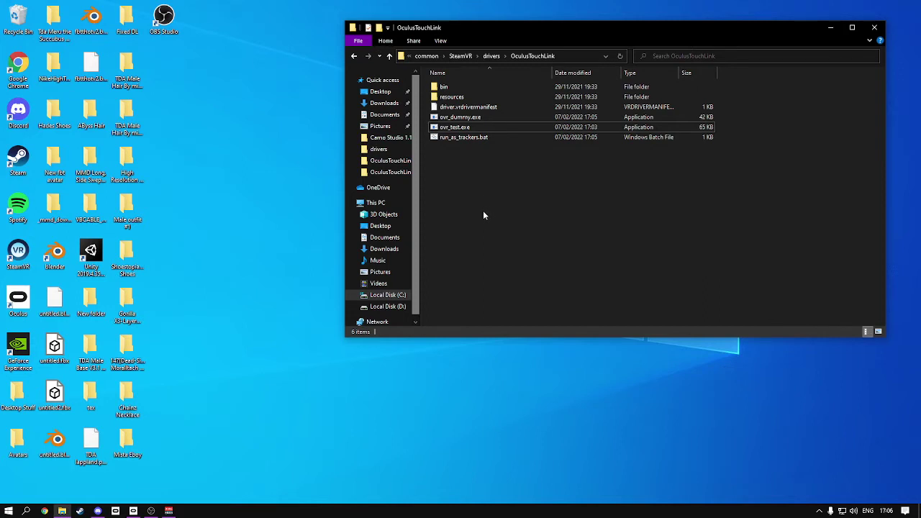
View the send-to options for ovr_dummy.exe and run_as_trackers.bat, and shift the folder window to reveal their desktop shortcuts.
click(464, 116)
ctrl+click(464, 137)
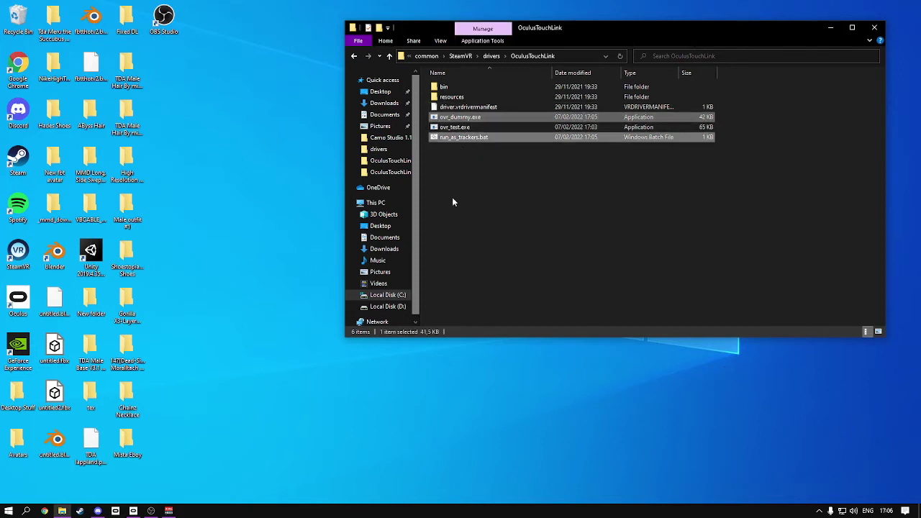
right_click(459, 139)
mouse_move(514, 232)
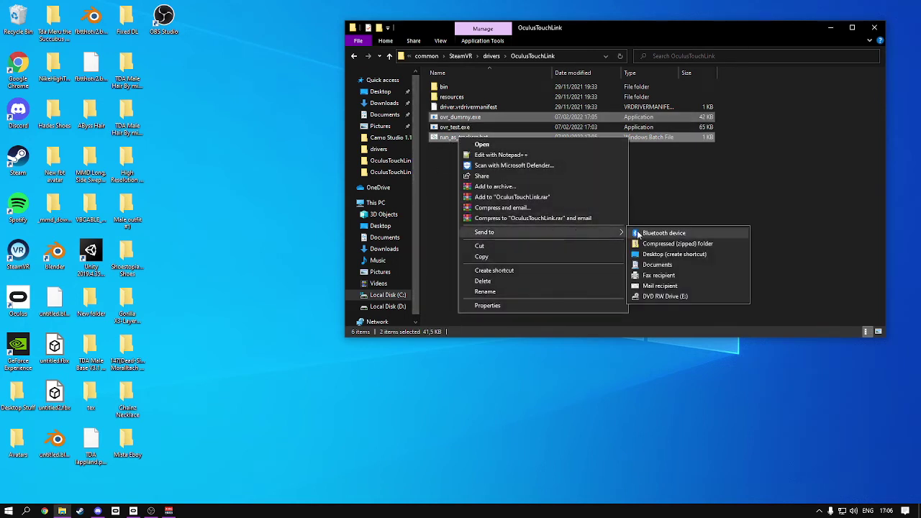
click(741, 198)
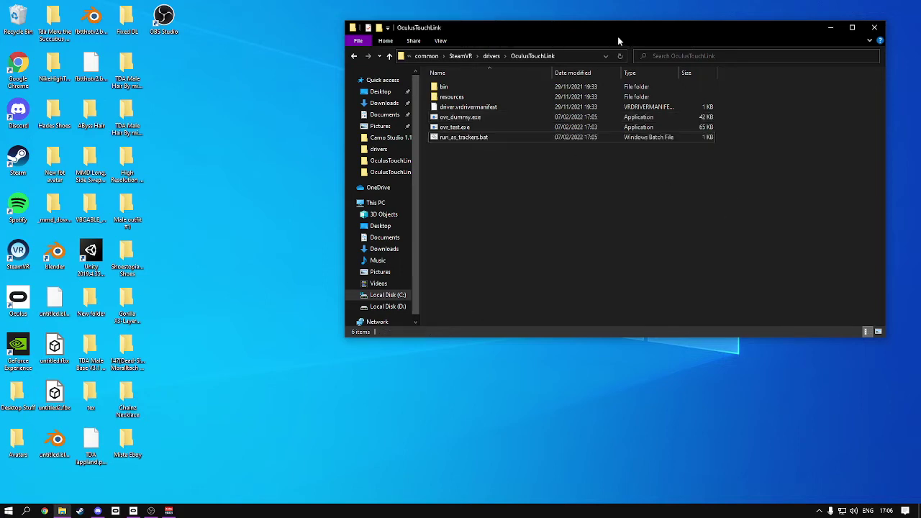
drag(623, 34, 334, 59)
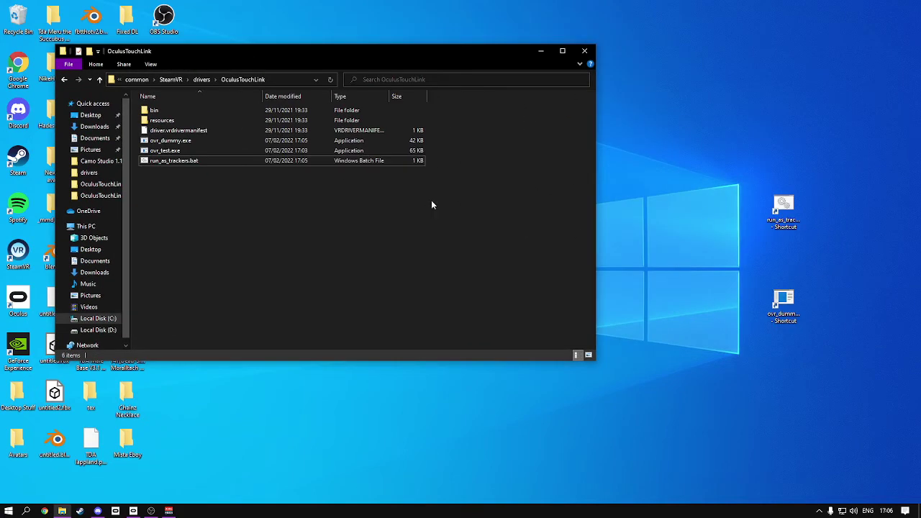
drag(456, 51, 626, 80)
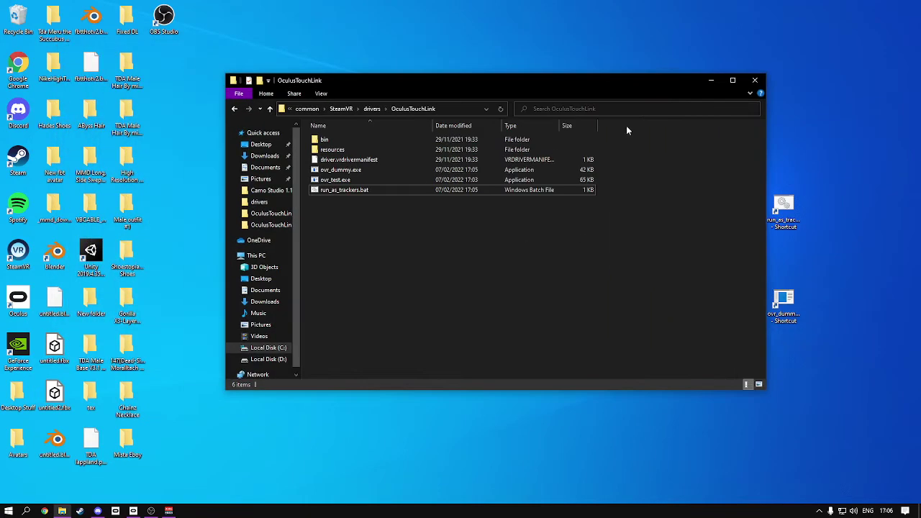
Switch to the Oculus app and set Oculus Rift and Touch as the active headset.
click(133, 511)
scroll(567, 309, down, 3)
click(571, 216)
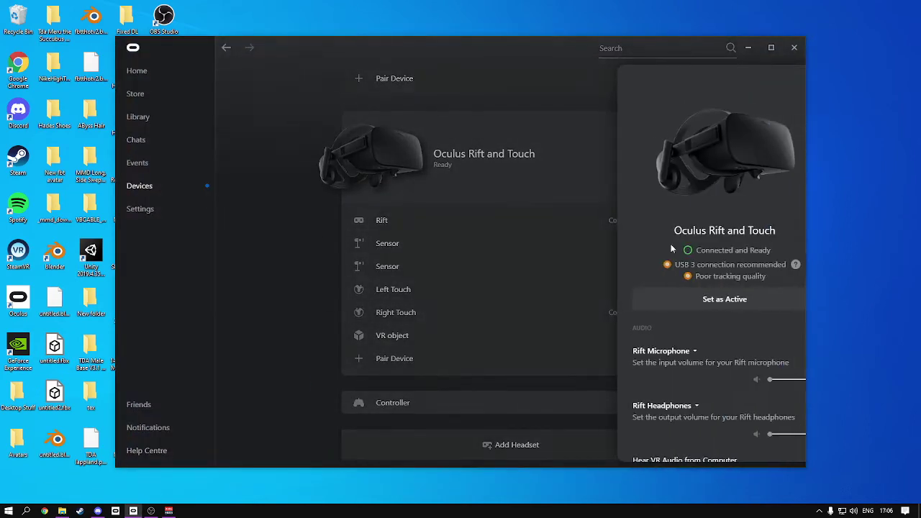
click(684, 298)
click(267, 259)
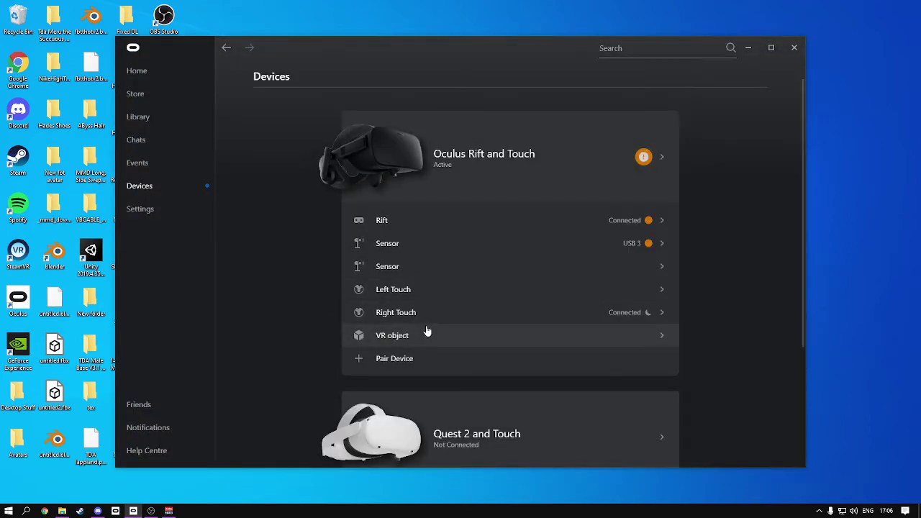
Check the VR object and the Touch controllers in the device list, and minimize the Oculus app.
click(437, 333)
click(438, 334)
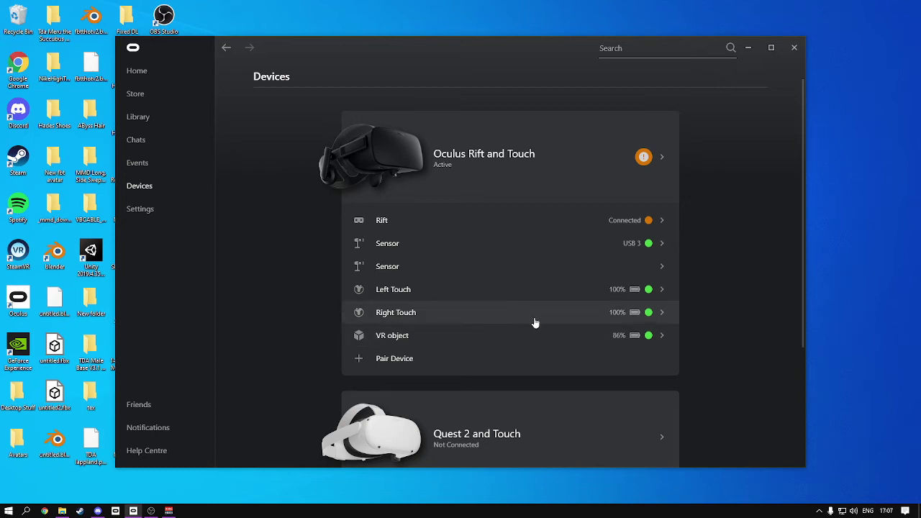
click(623, 333)
click(517, 340)
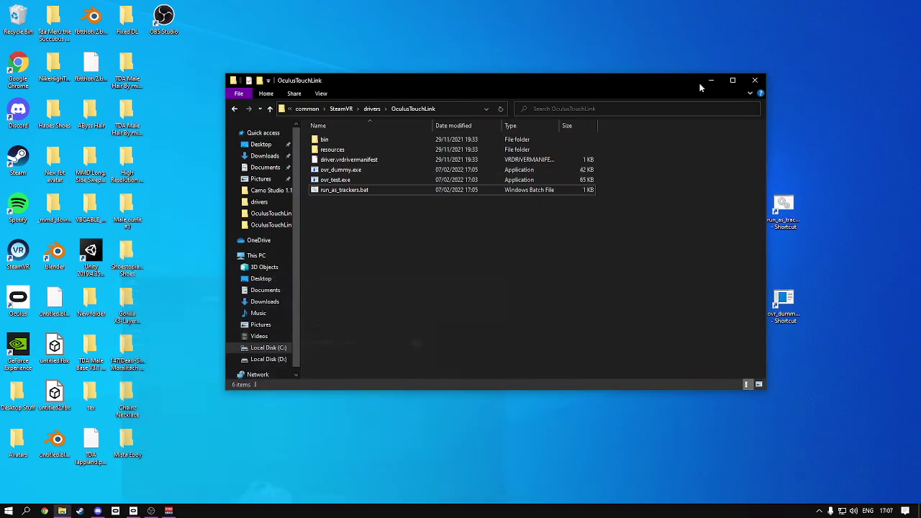
click(748, 47)
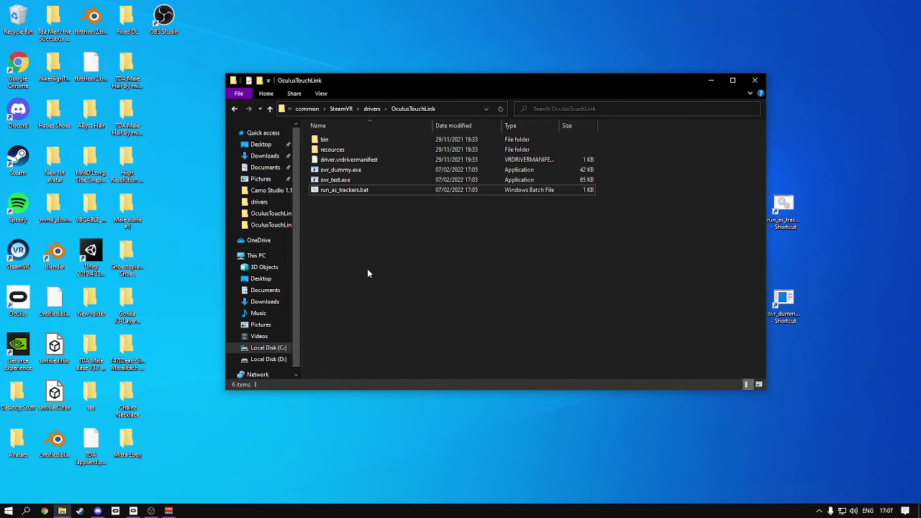
Run ovr_dummy.exe past the SmartScreen block with its console minimized, and start run_as_trackers.bat alongside it.
double_click(371, 171)
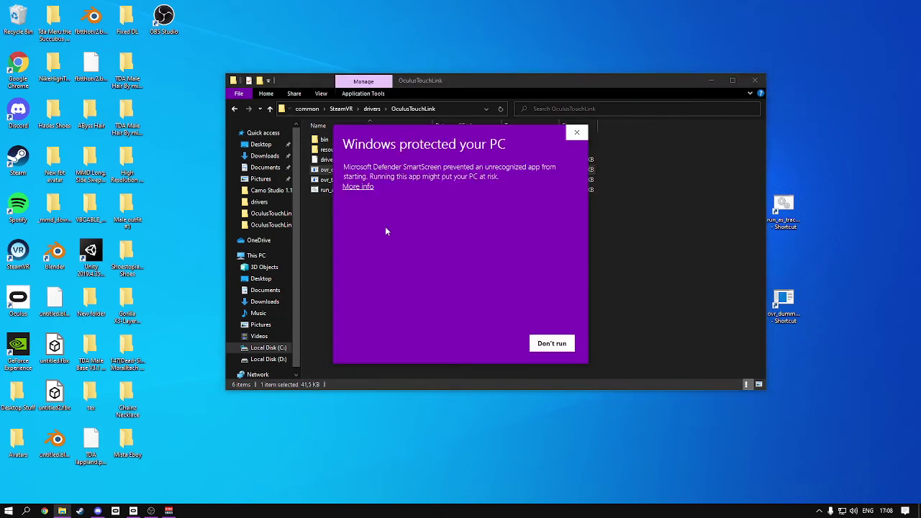
click(358, 187)
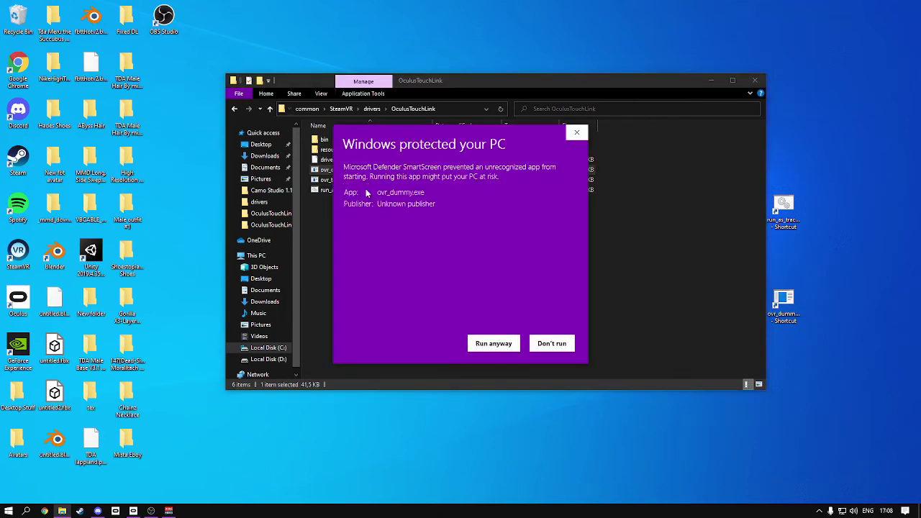
click(488, 347)
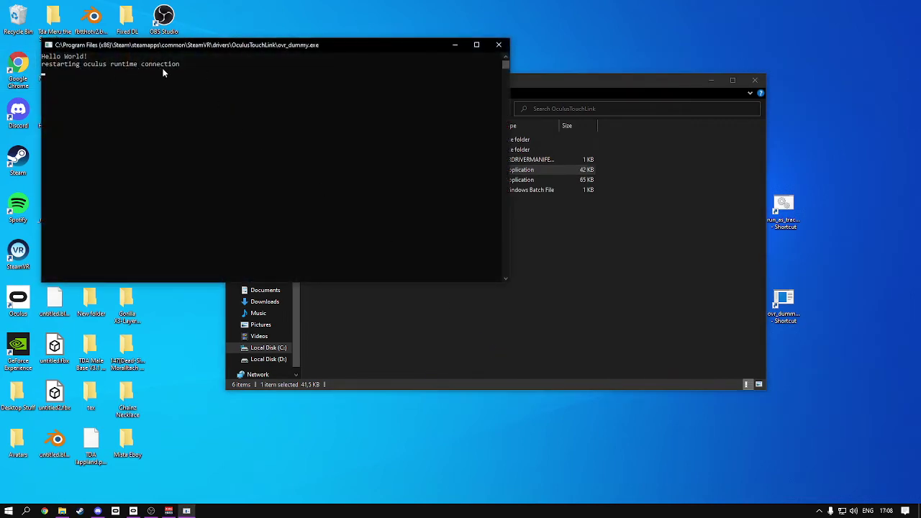
click(456, 46)
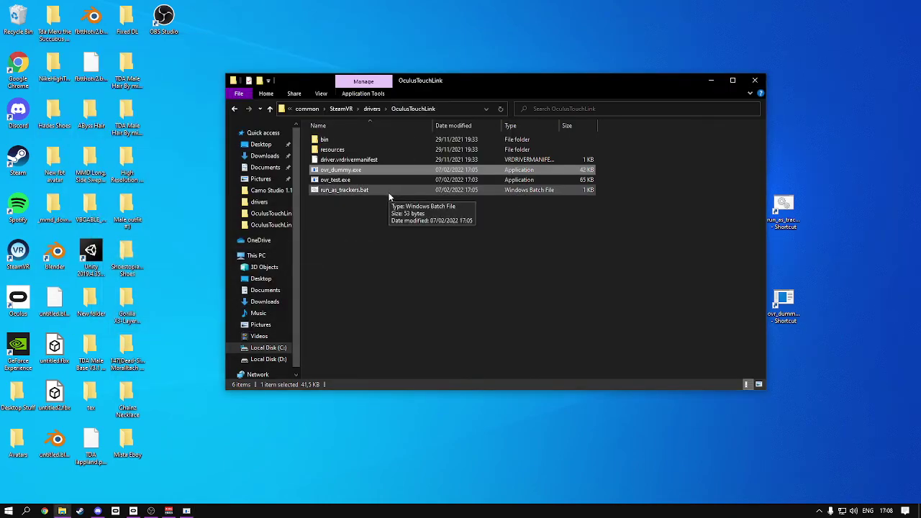
double_click(386, 194)
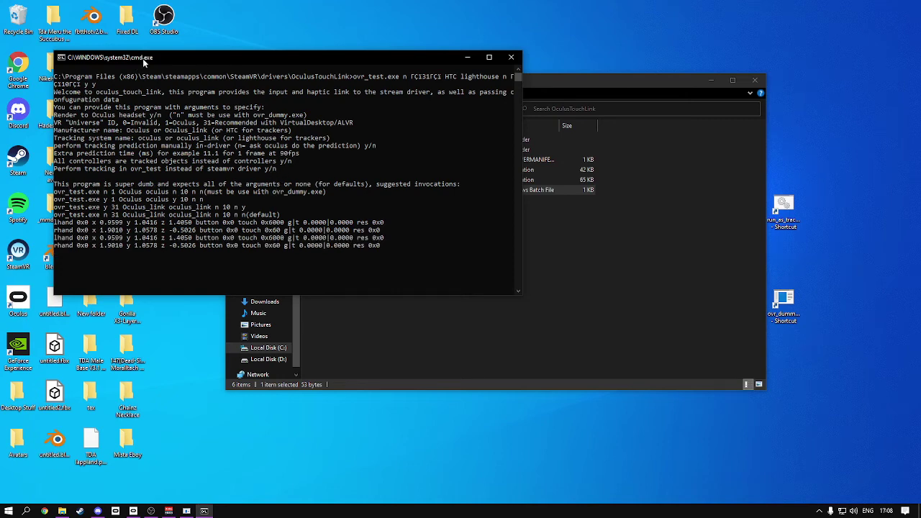
drag(145, 60, 266, 290)
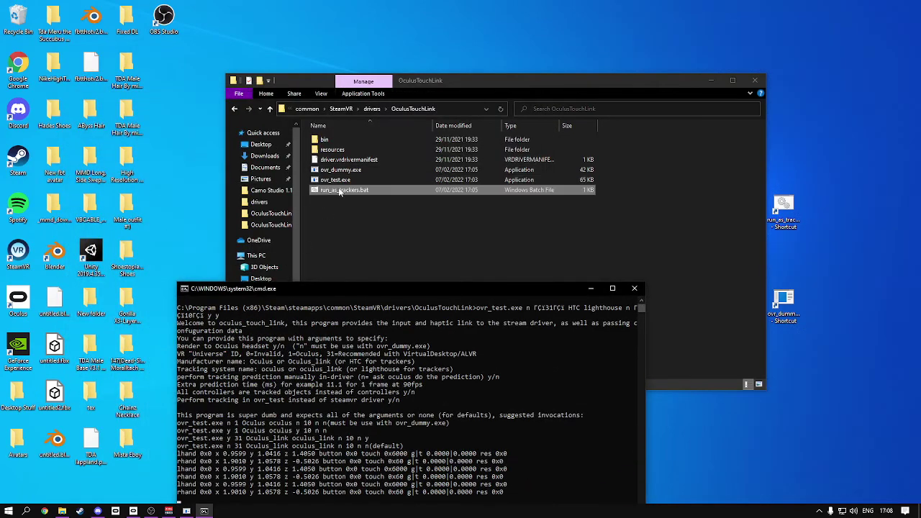
Open run_as_trackers.bat in Notepad to review the last arguments of its command line, and close it.
click(345, 190)
right_click(348, 192)
click(364, 207)
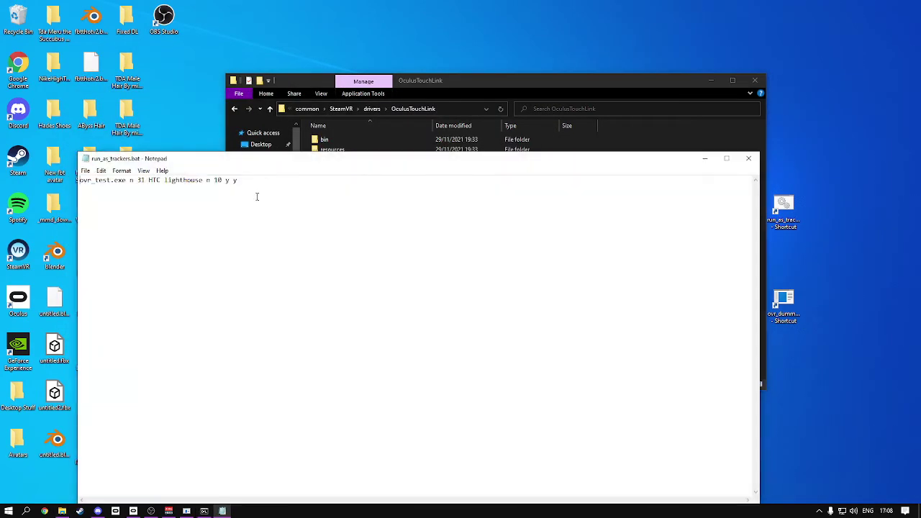
drag(257, 195, 240, 181)
click(149, 193)
click(243, 185)
double_click(228, 181)
drag(231, 158, 213, 159)
click(730, 158)
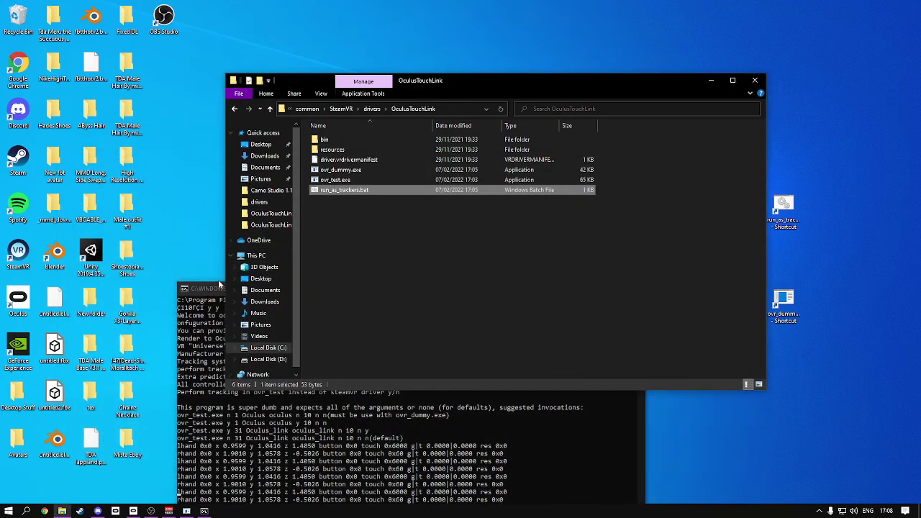
Minimize the OculusTouchLink folder, start SteamVR from Steam, and display the run_as_trackers console over it.
drag(212, 283, 202, 163)
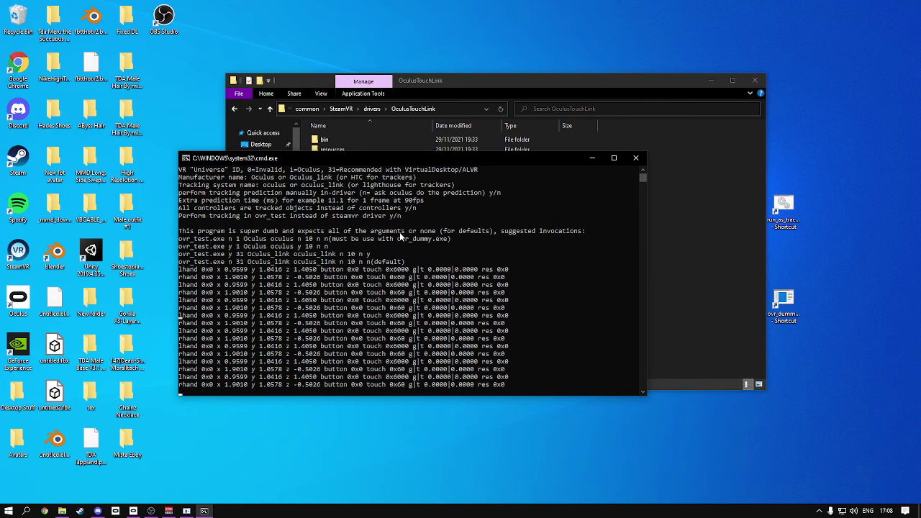
click(733, 258)
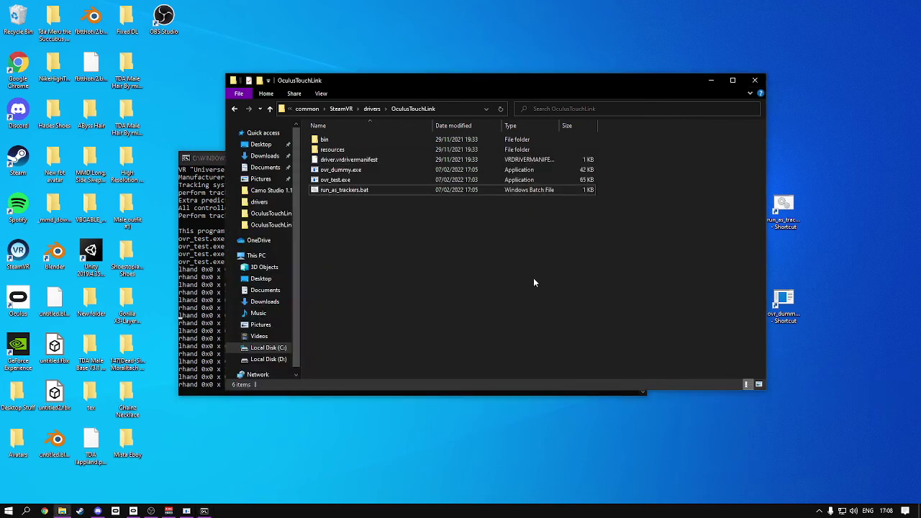
click(710, 80)
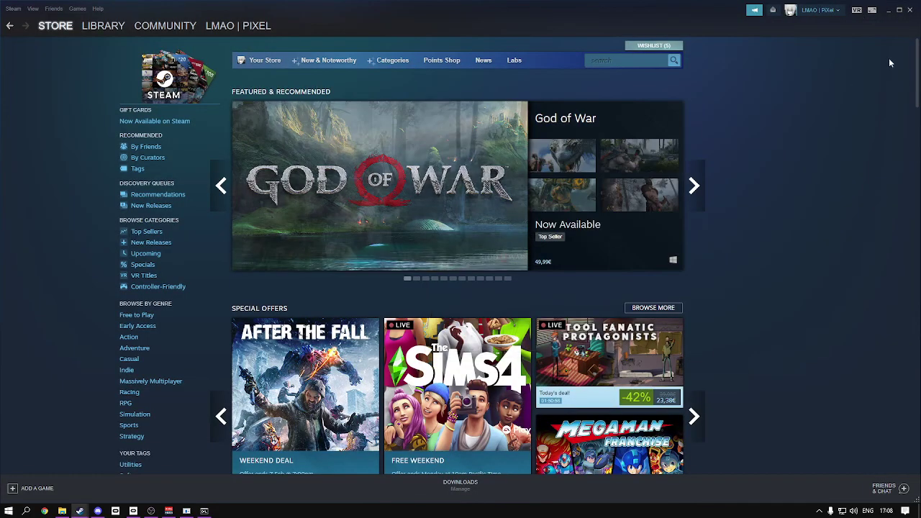
click(207, 512)
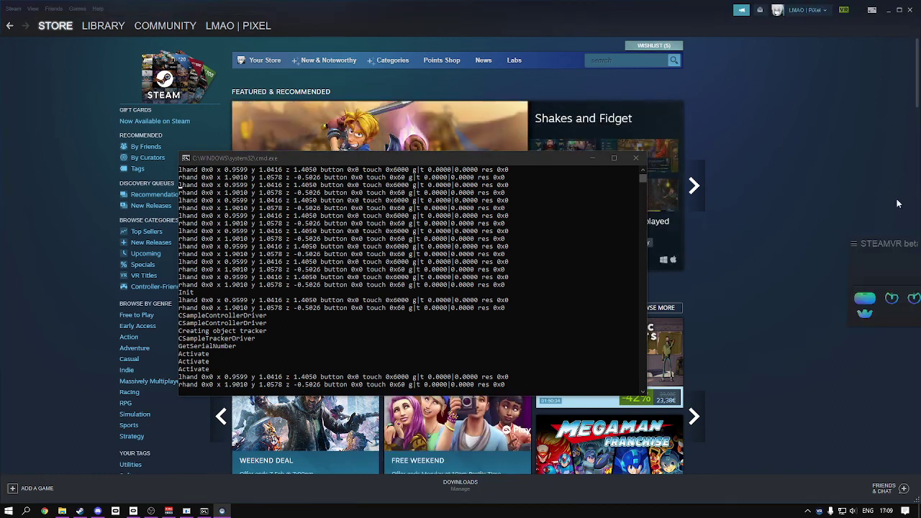
Place the SteamVR status window beside the console and check the status of the tracker icons.
drag(919, 243, 818, 251)
mouse_move(713, 319)
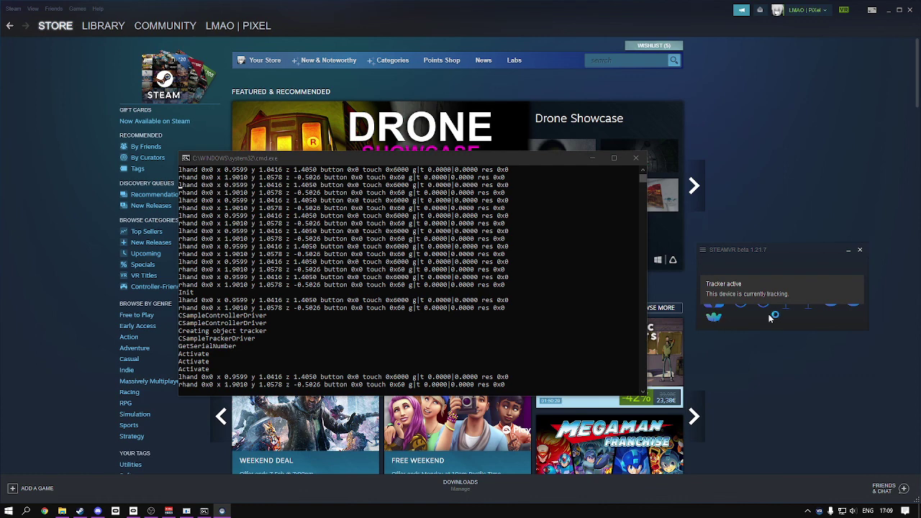
drag(784, 253, 799, 252)
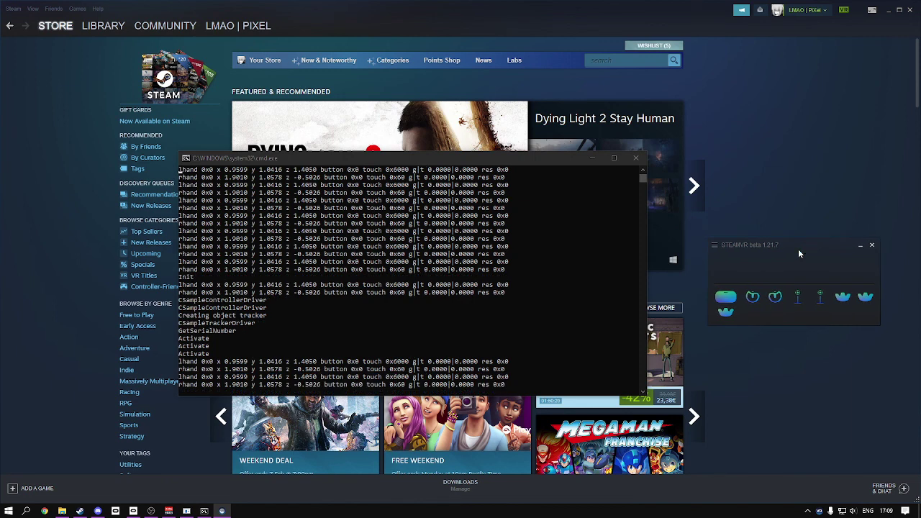
mouse_move(799, 253)
mouse_down()
mouse_move(803, 247)
mouse_move(812, 261)
mouse_up()
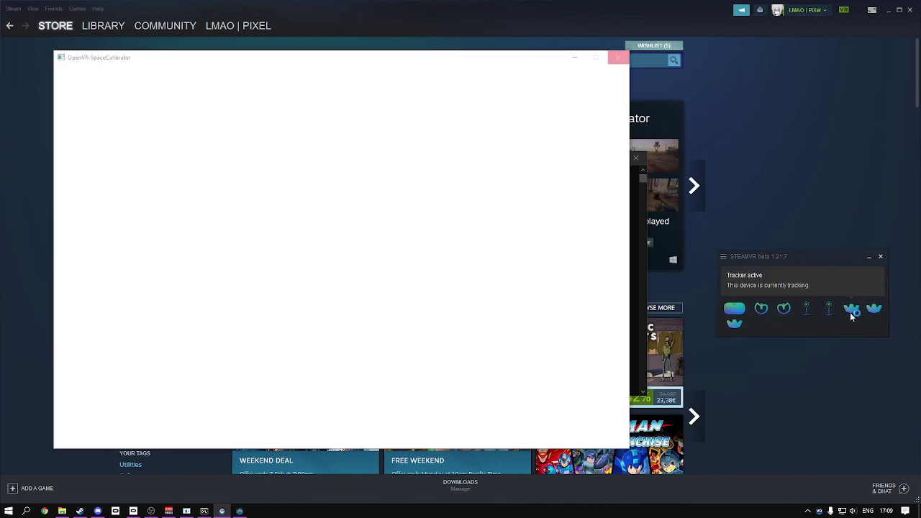